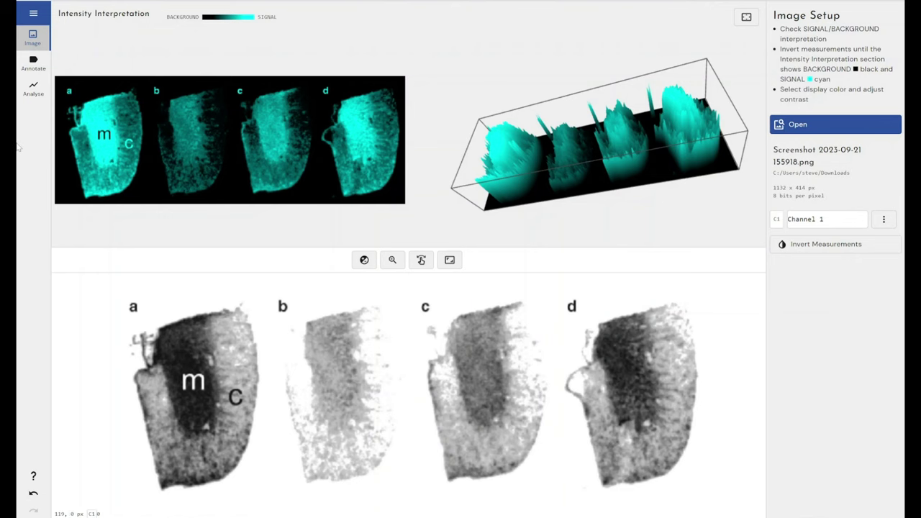
# - Switch to the Annotate section showing the loaded 1132 × 414 four-panel image
pyautogui.click(29, 65)
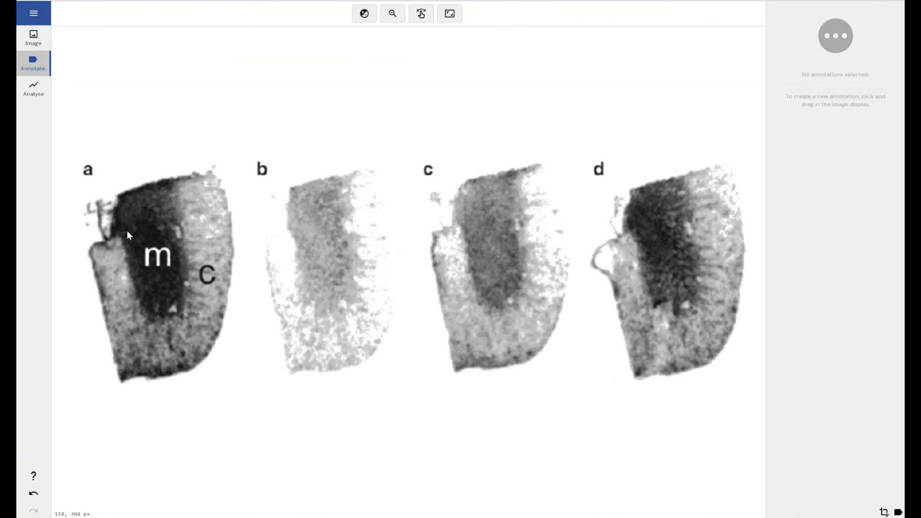
# - Add two pointer labels on panel b reading 'Medulla' and 'Cortex'
pyautogui.moveTo(331, 244)
pyautogui.mouseDown()
pyautogui.moveTo(387, 168)
pyautogui.moveTo(487, 70)
pyautogui.mouseUp()
pyautogui.write('Medulla')
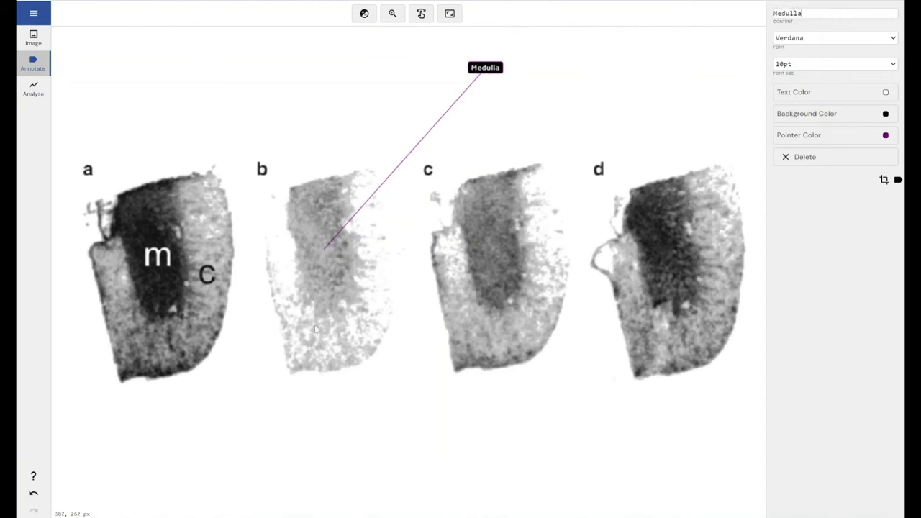
pyautogui.moveTo(339, 348); pyautogui.dragTo(462, 492)
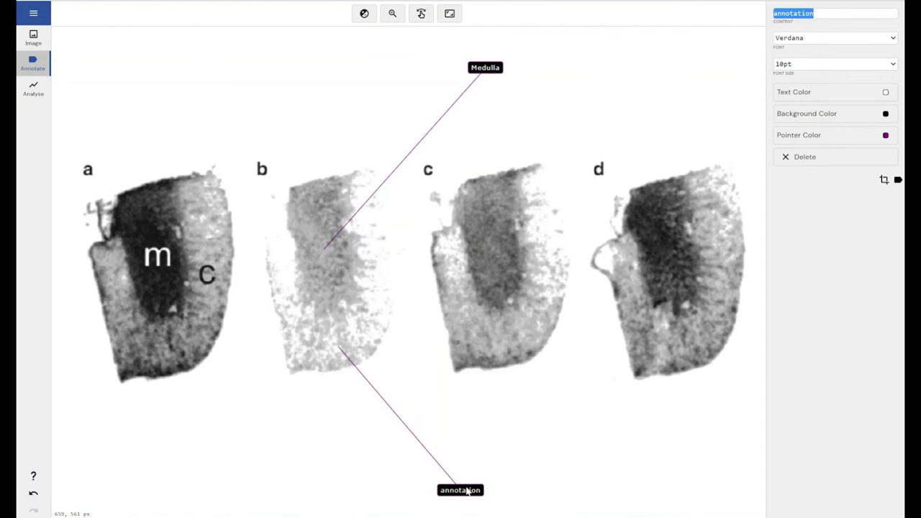
pyautogui.write('Cortex')
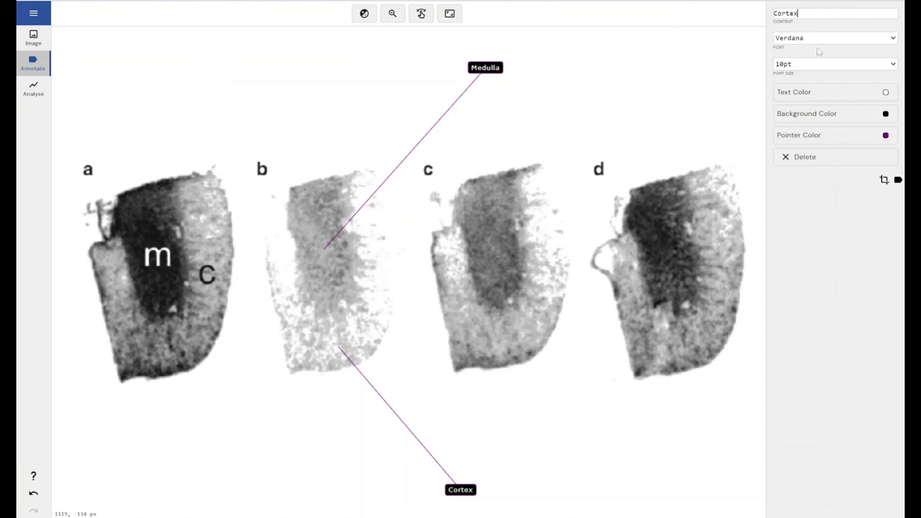
pyautogui.click(816, 113)
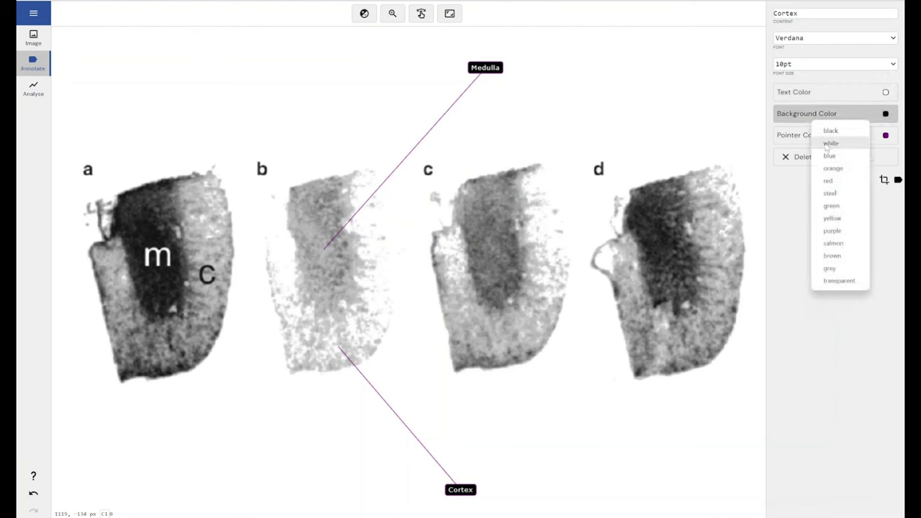
# - Style the Cortex label with a white background, black text and a green pointer line
pyautogui.click(827, 144)
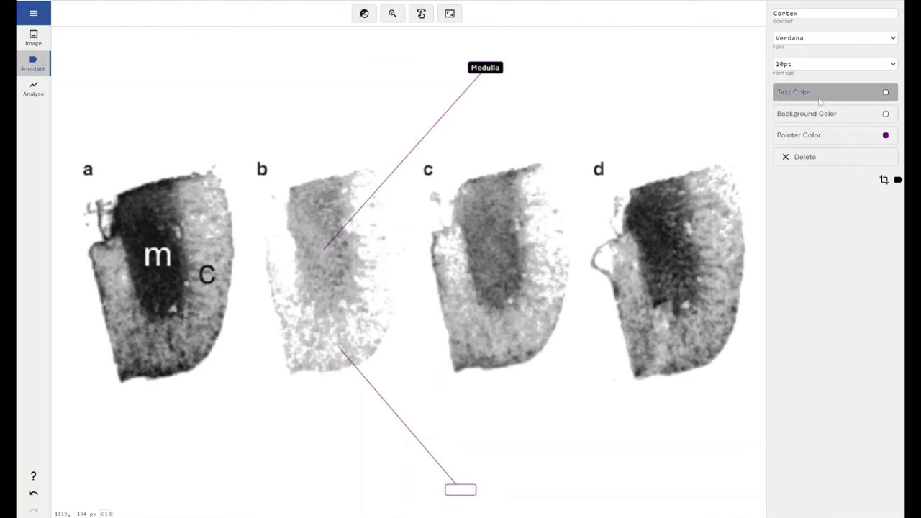
pyautogui.click(820, 96)
pyautogui.click(832, 111)
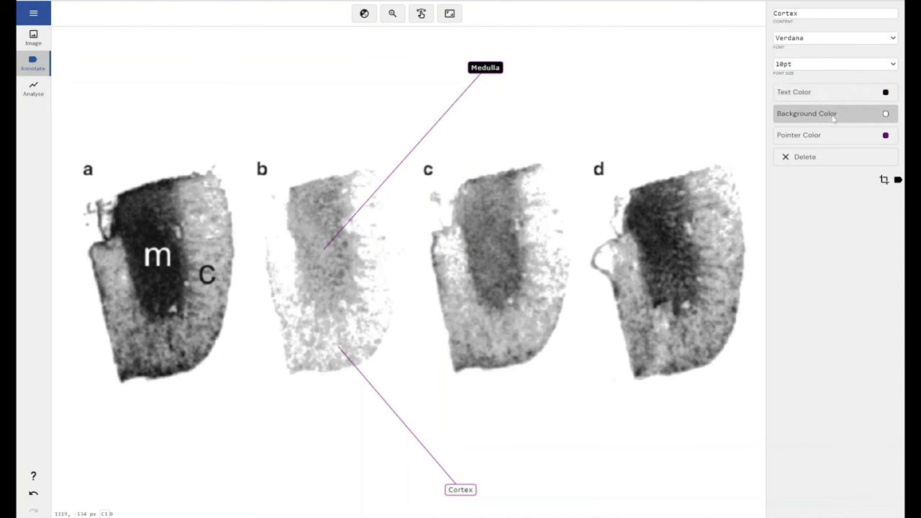
pyautogui.click(840, 140)
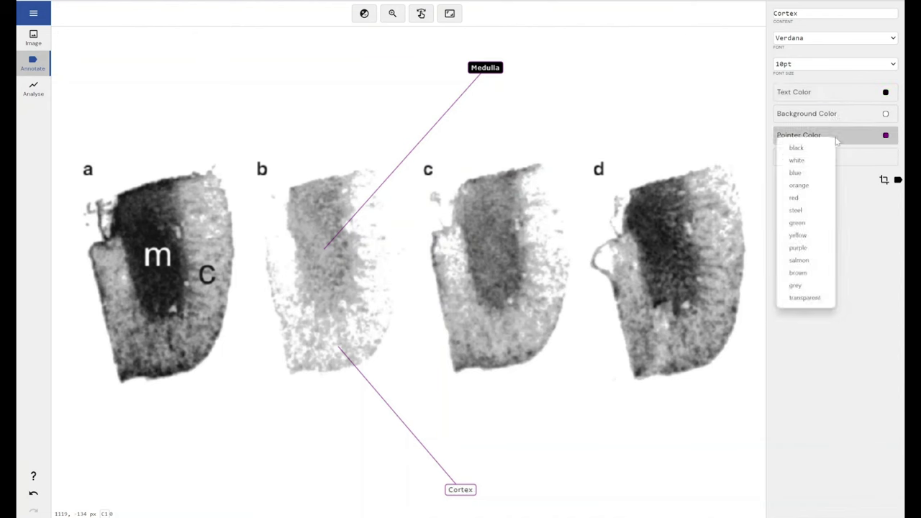
pyautogui.click(803, 224)
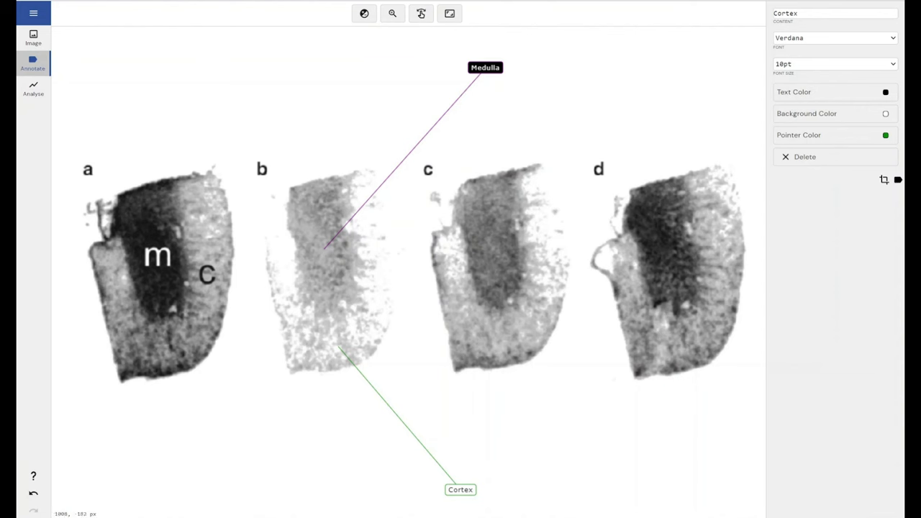
# - Add an 'NSB' pointer label pointing at the top of panel b
pyautogui.moveTo(317, 171); pyautogui.dragTo(318, 146)
pyautogui.write('NSB')
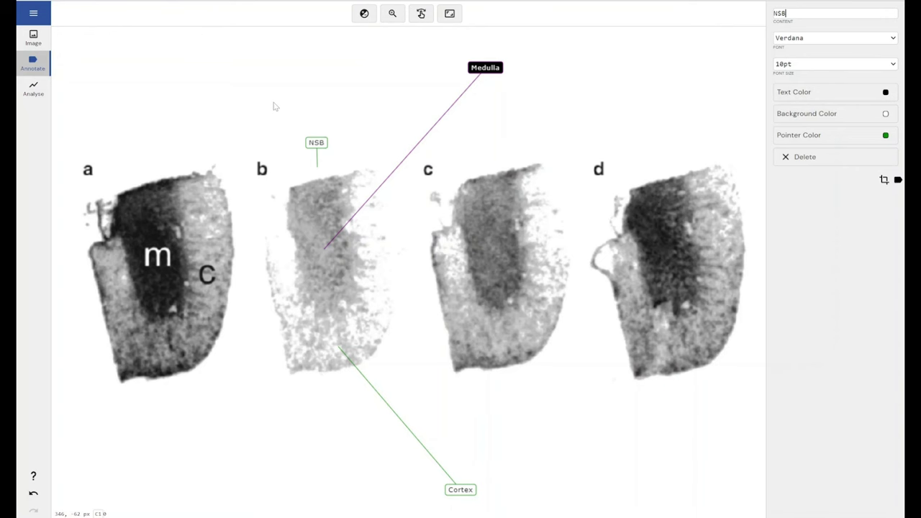
pyautogui.click(34, 91)
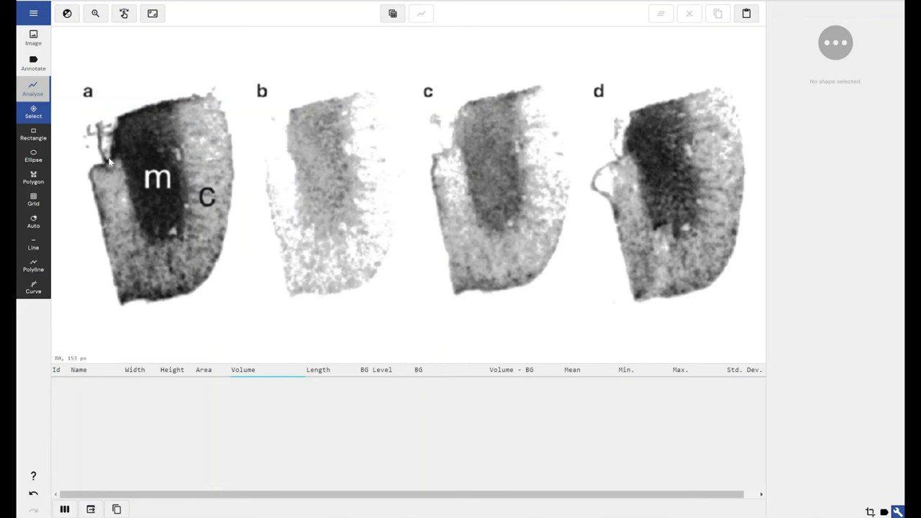
# - In the Analyse workspace, check the Image setup, then zoom into panel a
pyautogui.click(24, 37)
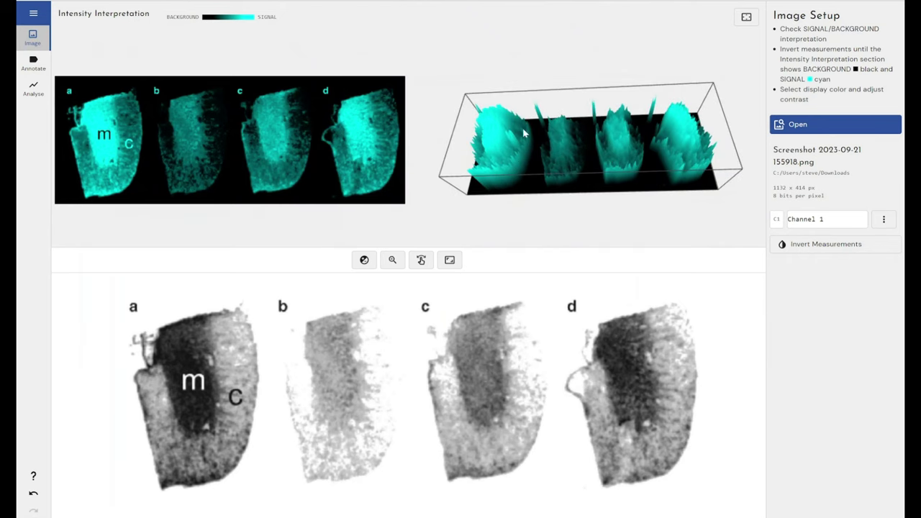
pyautogui.click(28, 88)
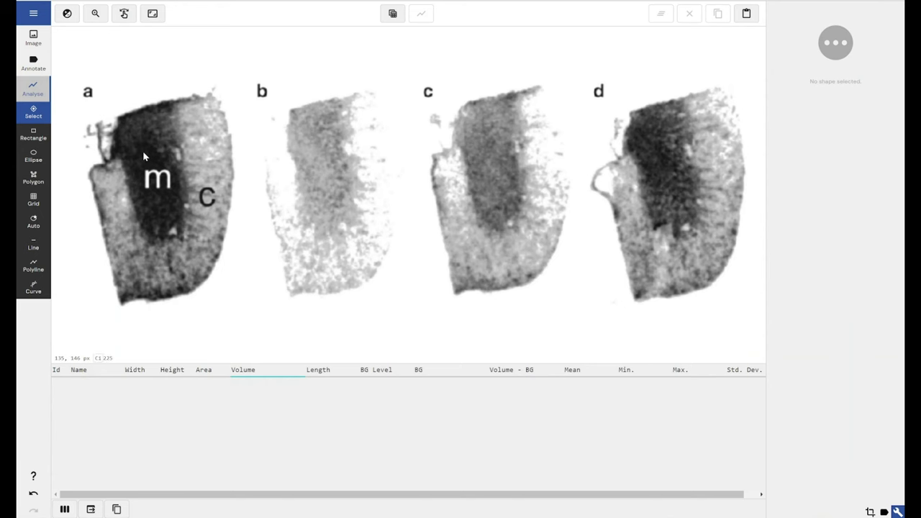
pyautogui.click(95, 13)
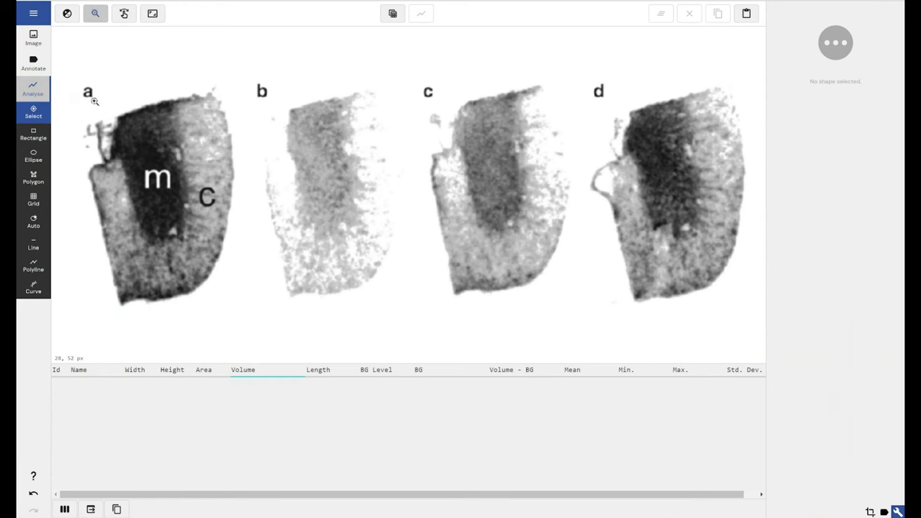
pyautogui.moveTo(77, 93); pyautogui.dragTo(254, 318)
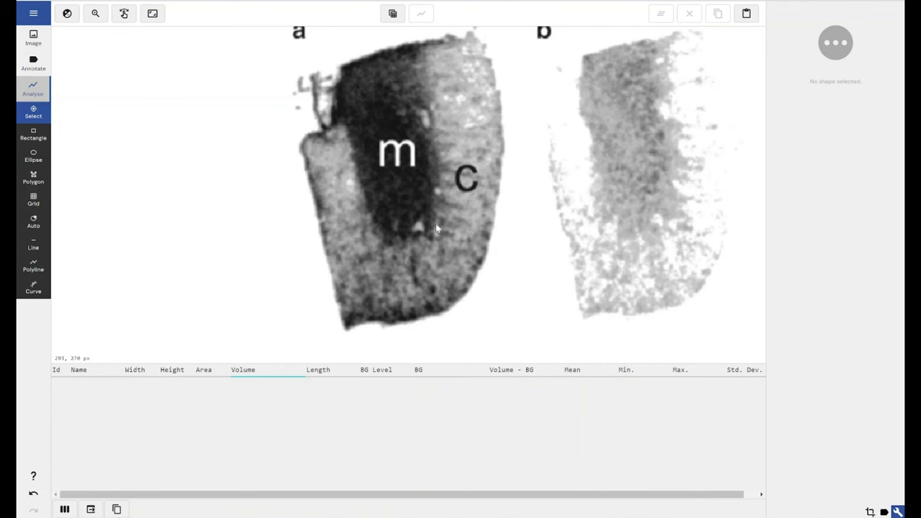
# - Trace panel a's dark medulla as a polygon and complete it, measuring area 17677
pyautogui.click(34, 180)
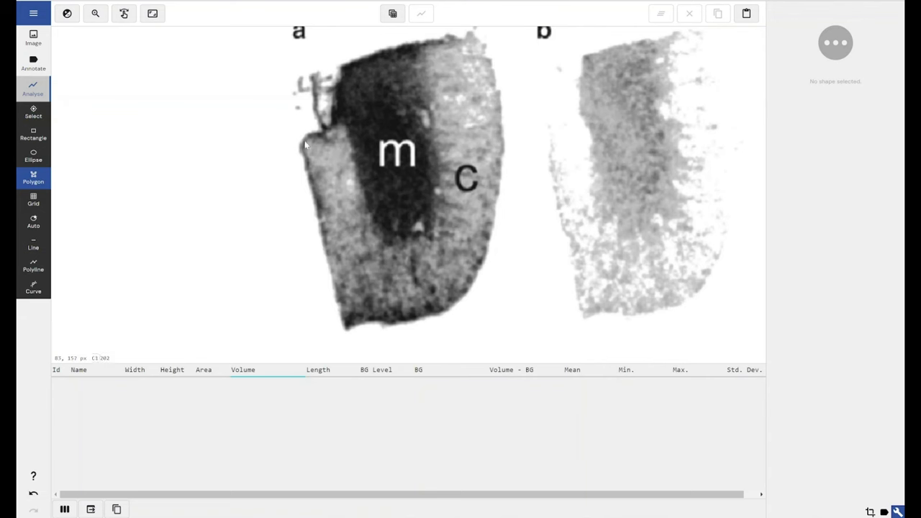
pyautogui.click(342, 71)
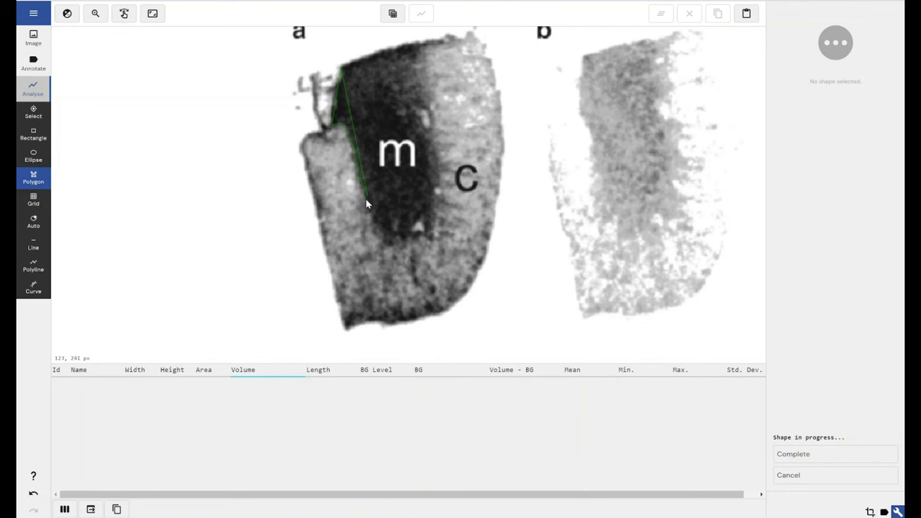
pyautogui.click(394, 233)
pyautogui.click(430, 238)
pyautogui.click(432, 191)
pyautogui.click(425, 113)
pyautogui.click(418, 44)
pyautogui.click(342, 66)
pyautogui.click(339, 131)
pyautogui.click(794, 457)
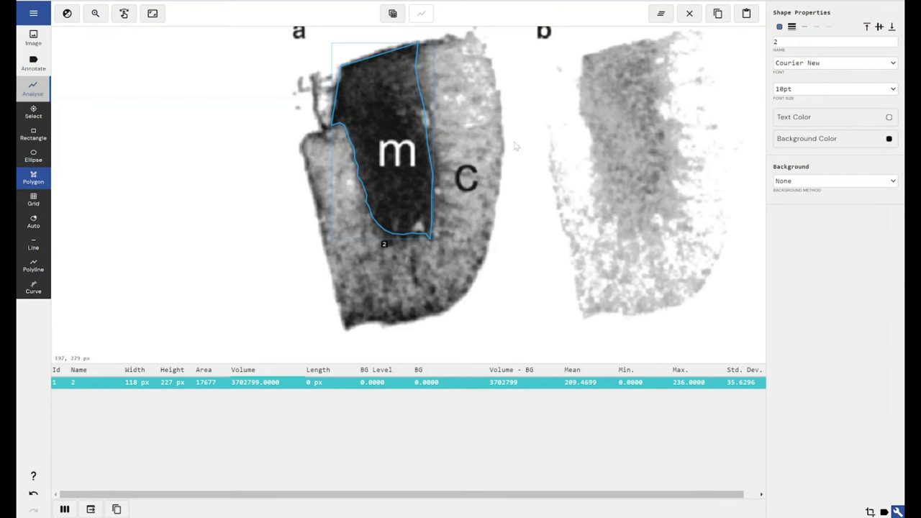
pyautogui.click(777, 41)
# - Rename the medulla region from '2' to 'Sample A - Medulla'
pyautogui.moveTo(776, 42); pyautogui.dragTo(768, 44)
pyautogui.write('Sample A - Medulla')
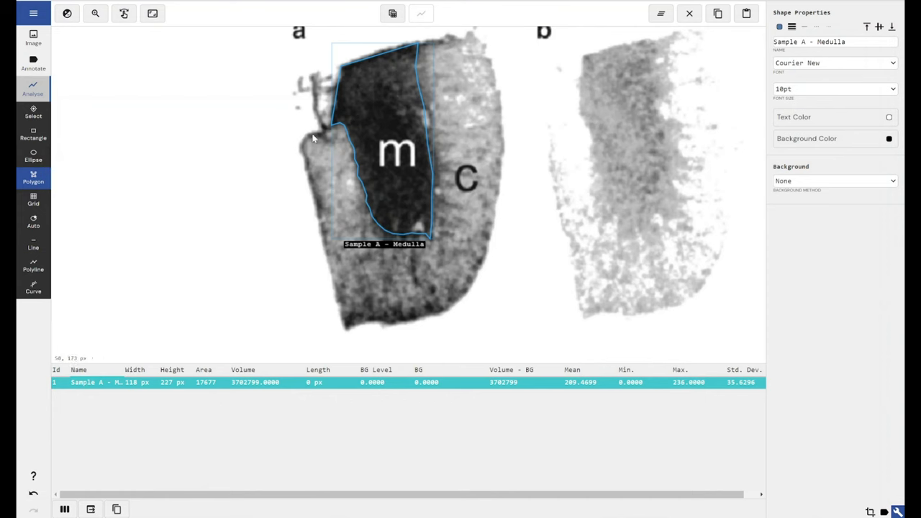
pyautogui.click(311, 77)
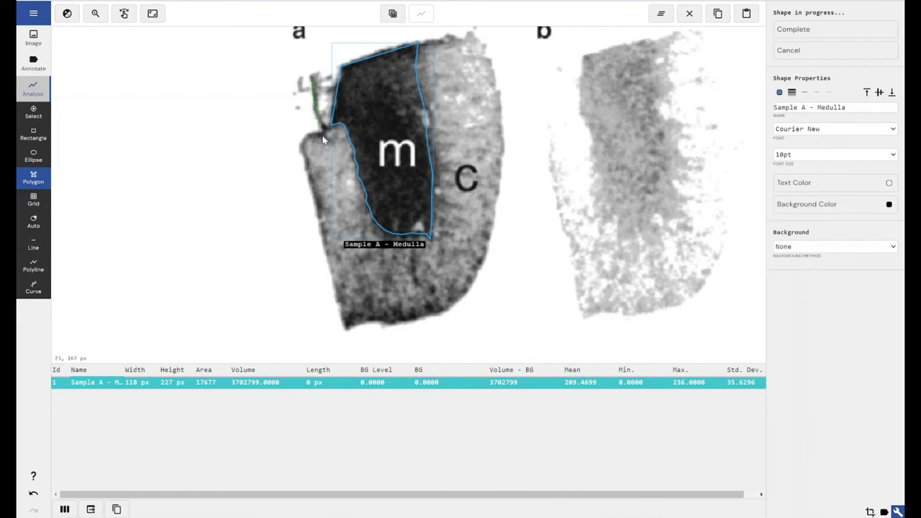
# - Outline panel a's whole tissue section as polygon 3, area 41316
pyautogui.moveTo(311, 141); pyautogui.dragTo(306, 162)
pyautogui.click(348, 333)
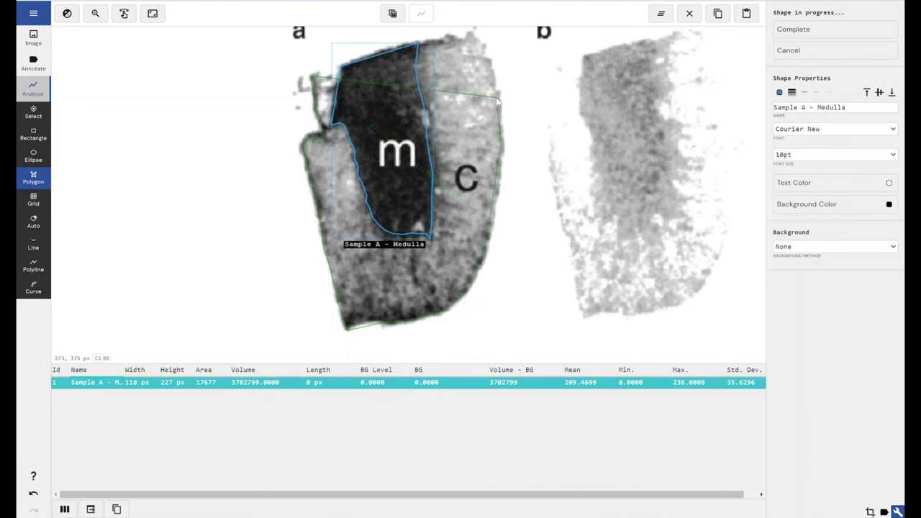
pyautogui.click(472, 34)
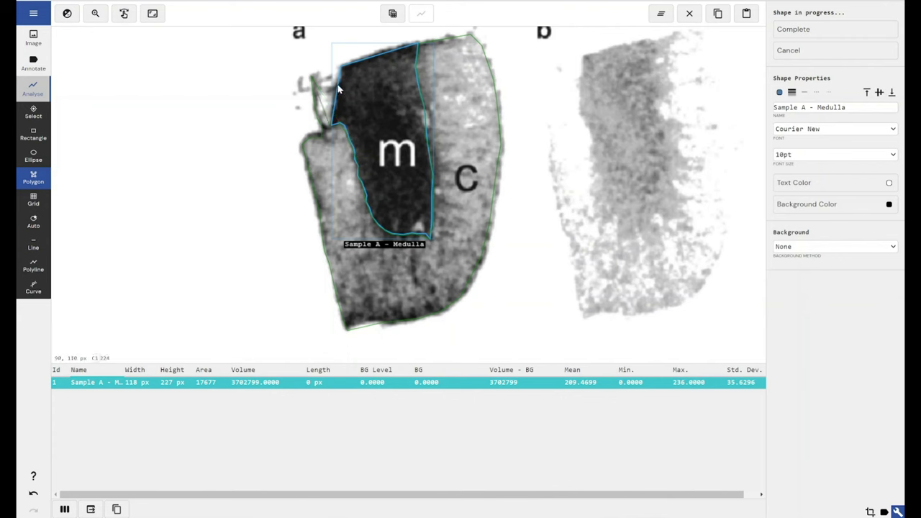
pyautogui.click(827, 36)
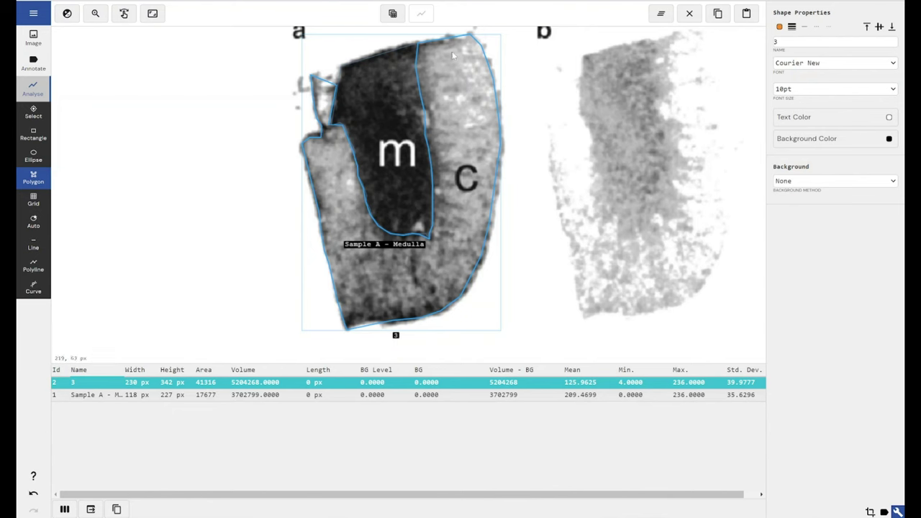
# - Trace panel b's tissue outline down its left edge and along the bottom
pyautogui.click(582, 55)
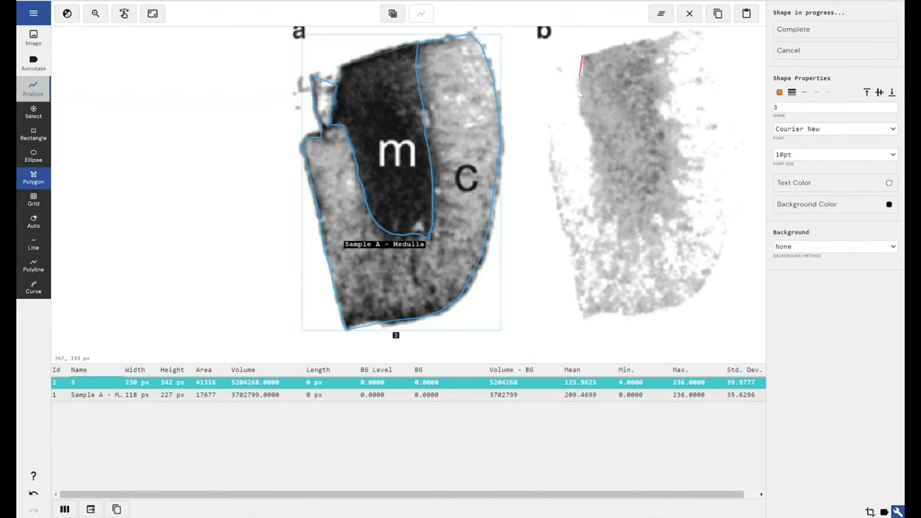
pyautogui.click(578, 93)
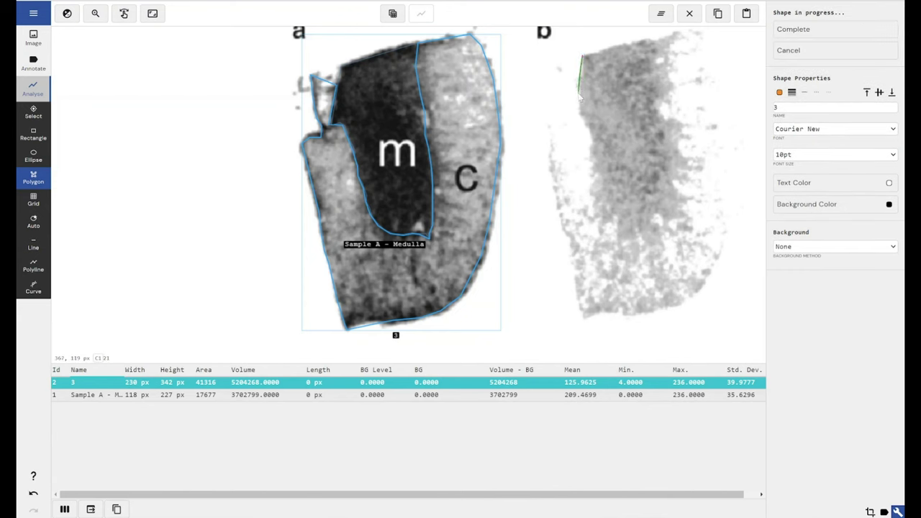
pyautogui.click(591, 136)
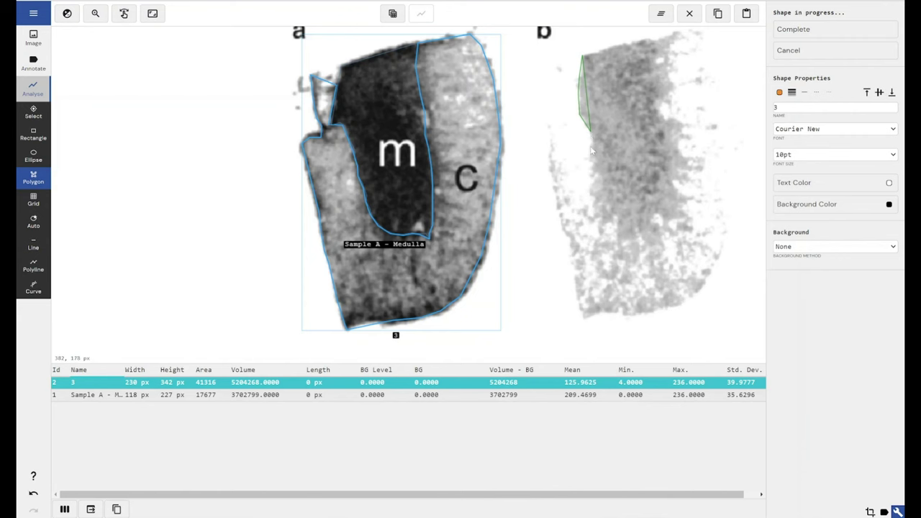
pyautogui.click(590, 195)
pyautogui.click(600, 220)
pyautogui.click(617, 232)
pyautogui.click(631, 239)
pyautogui.click(651, 242)
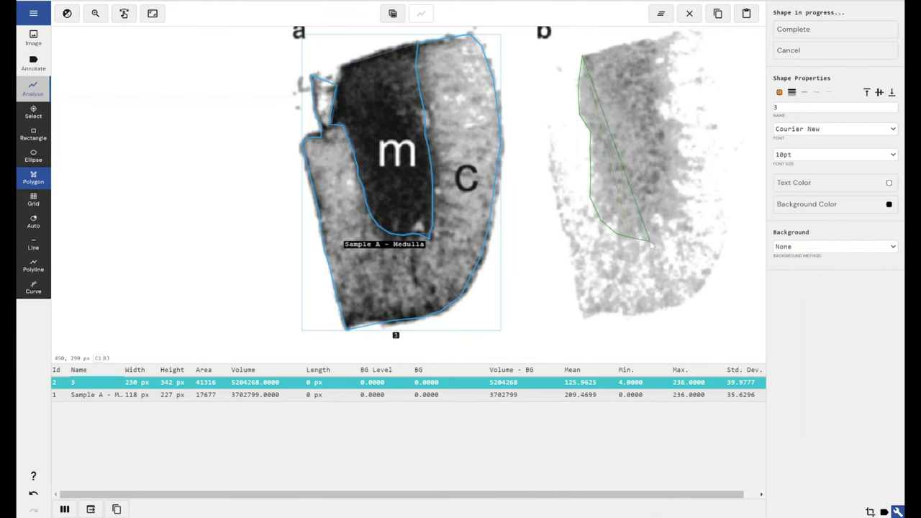
# - Close panel b's outline up the right side as shape 4 (area 23708), then fit panels a–d in view
pyautogui.click(660, 242)
pyautogui.click(678, 231)
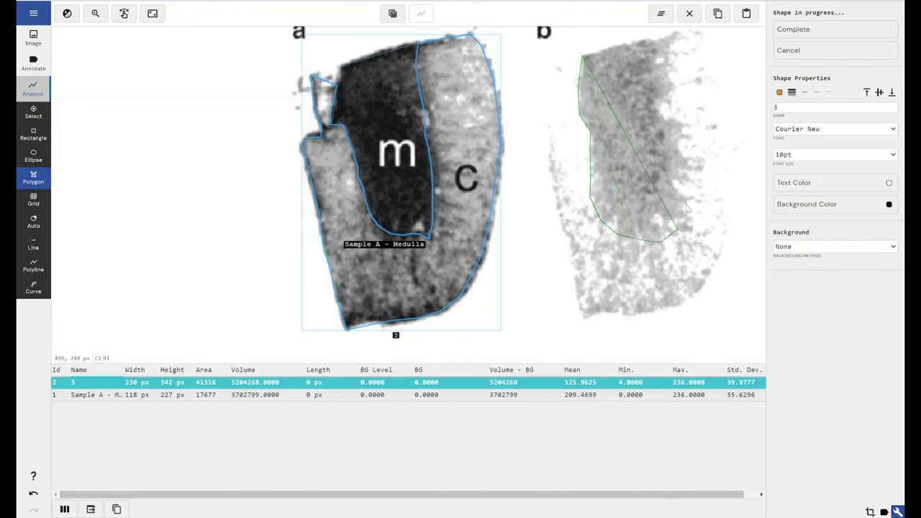
pyautogui.click(686, 207)
pyautogui.click(688, 179)
pyautogui.click(688, 160)
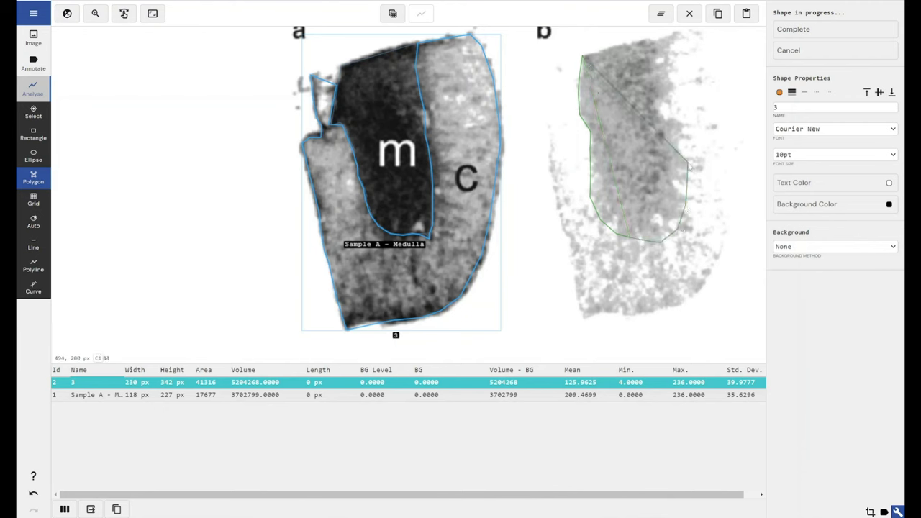
pyautogui.click(685, 138)
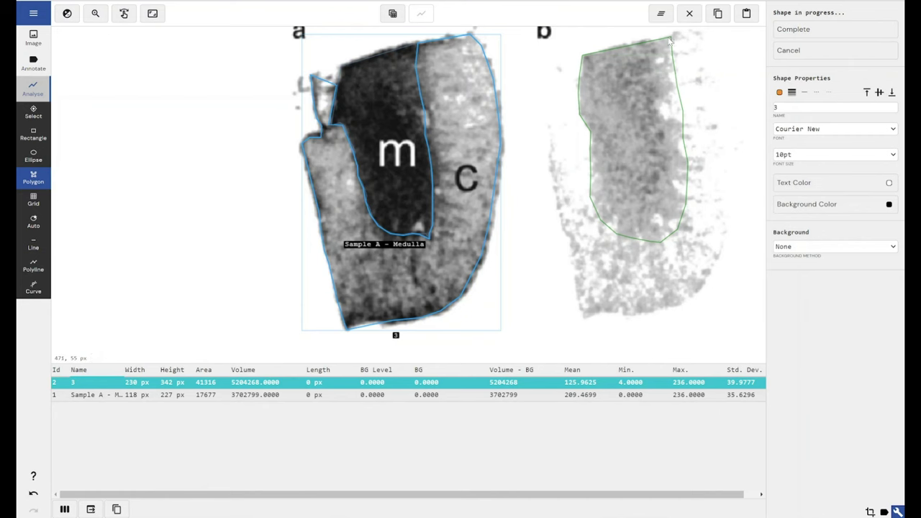
pyautogui.click(790, 33)
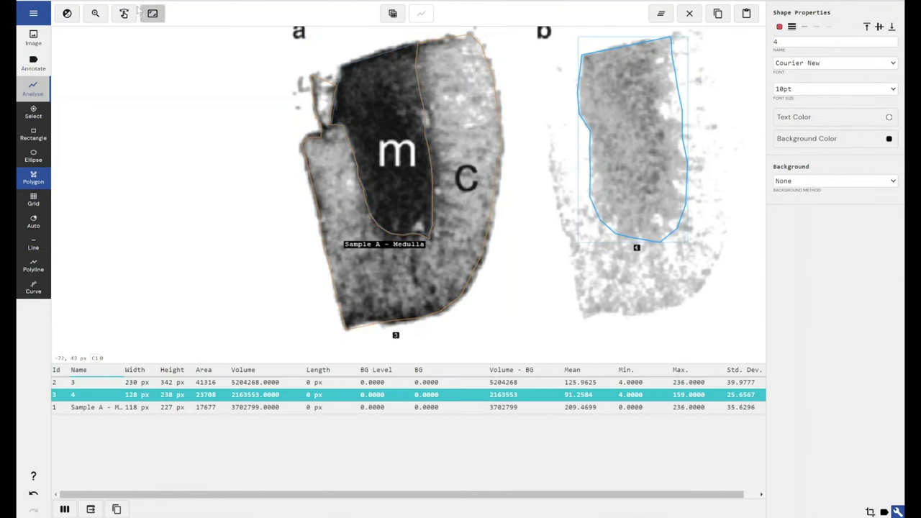
pyautogui.click(153, 13)
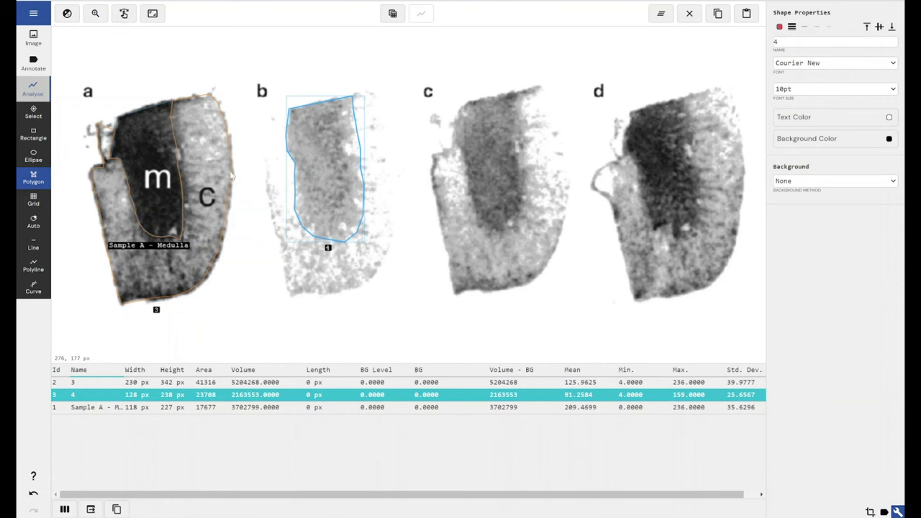
# - Delete polygon 4 and place a copy of Sample A - Medulla over panel b as shape 5
pyautogui.press('Escape')
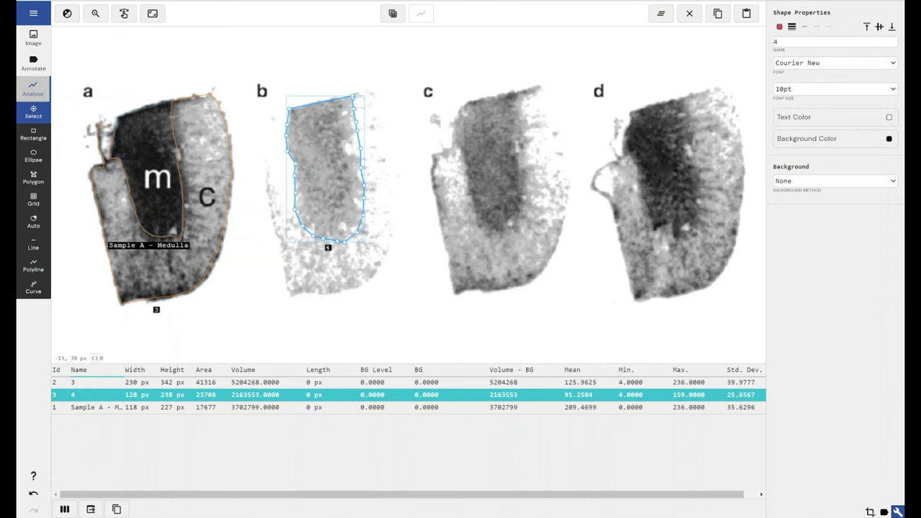
pyautogui.press('Delete')
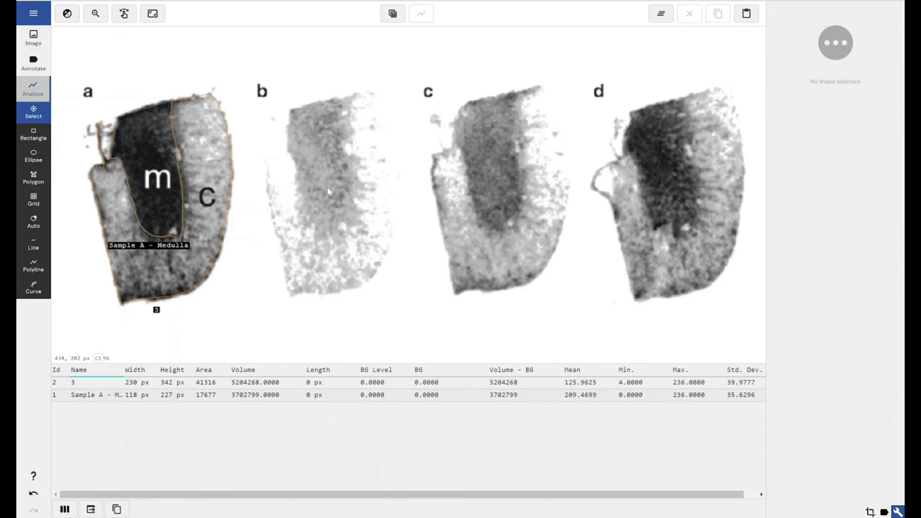
pyautogui.click(158, 209)
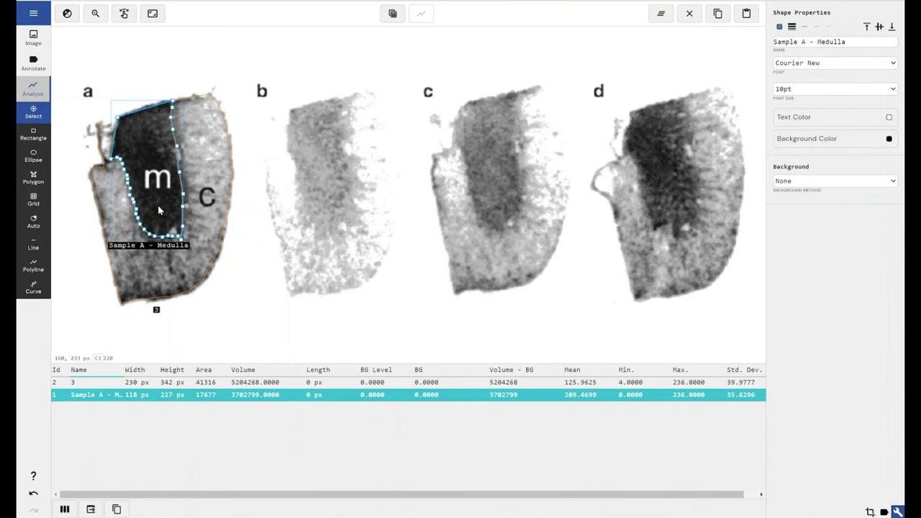
pyautogui.hotkey('ctrl', 'v')
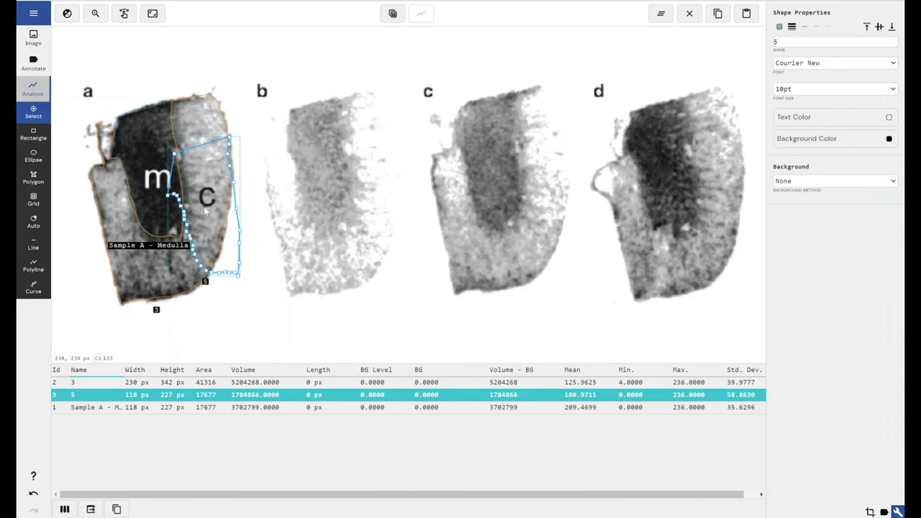
pyautogui.moveTo(229, 236); pyautogui.dragTo(363, 196)
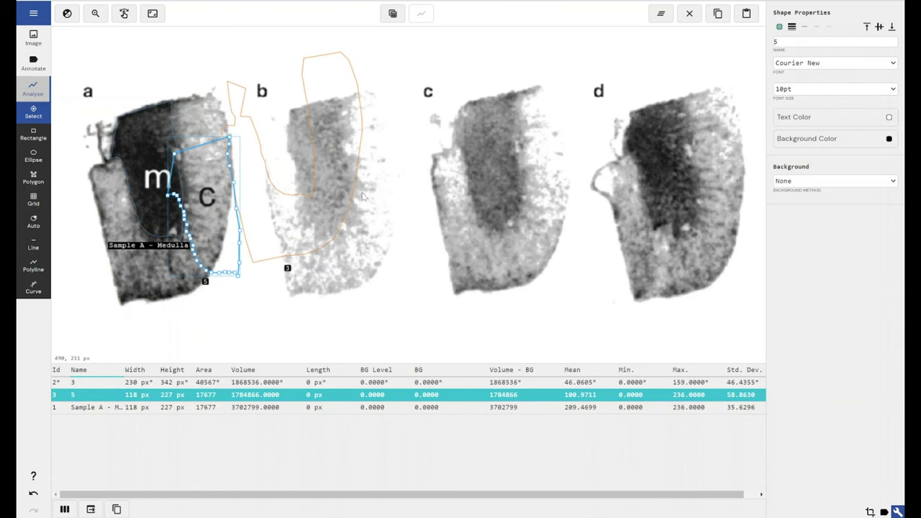
pyautogui.hotkey('ctrl', 'z')
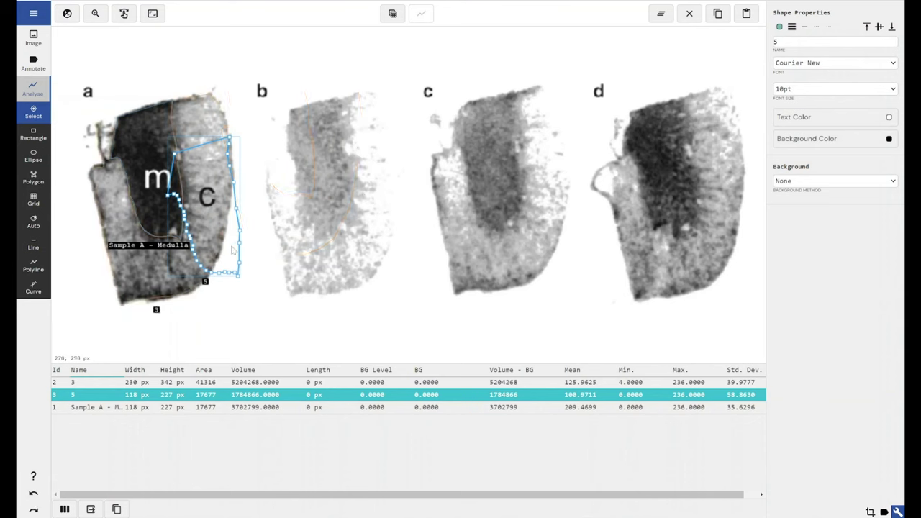
pyautogui.moveTo(234, 251); pyautogui.dragTo(351, 210)
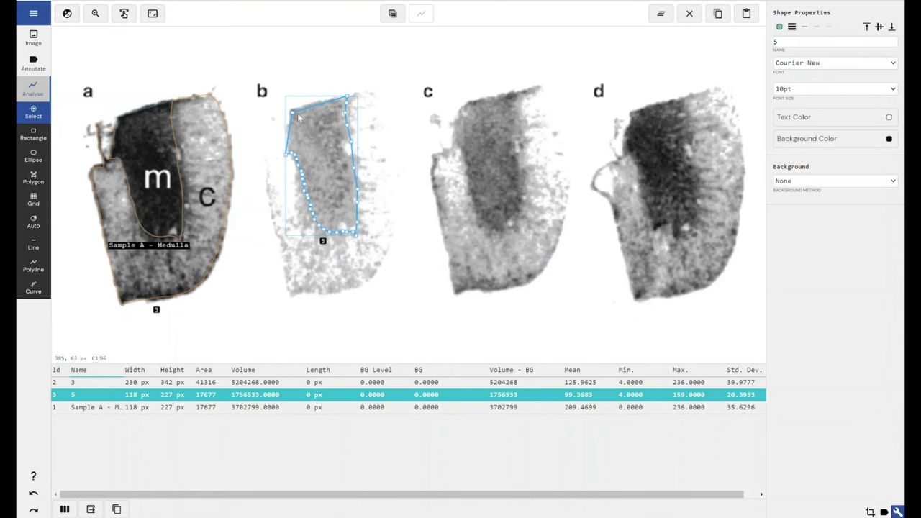
# - Copy whole-section outline 3 onto panel b as shape 6, then reselect Sample A - Medulla
pyautogui.click(195, 139)
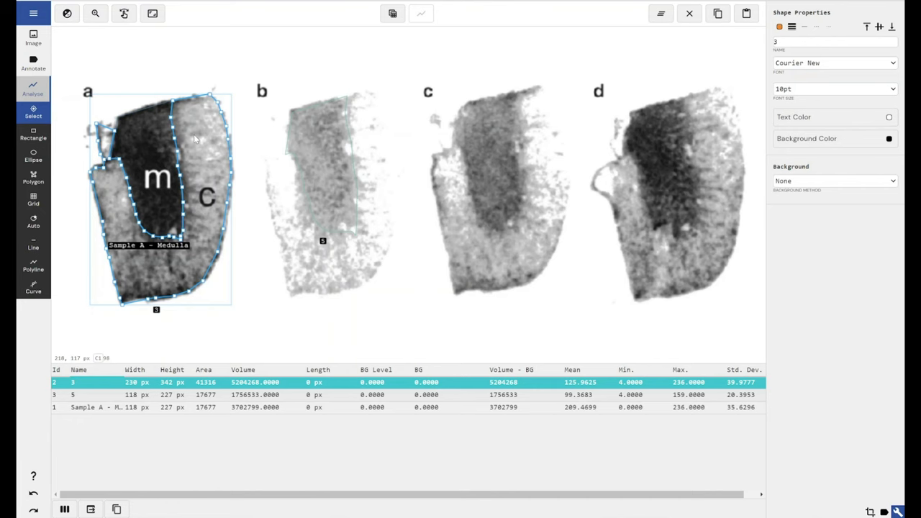
pyautogui.hotkey('ctrl', 'c')
pyautogui.hotkey('ctrl', 'v')
pyautogui.moveTo(247, 180); pyautogui.dragTo(383, 201)
pyautogui.click(162, 177)
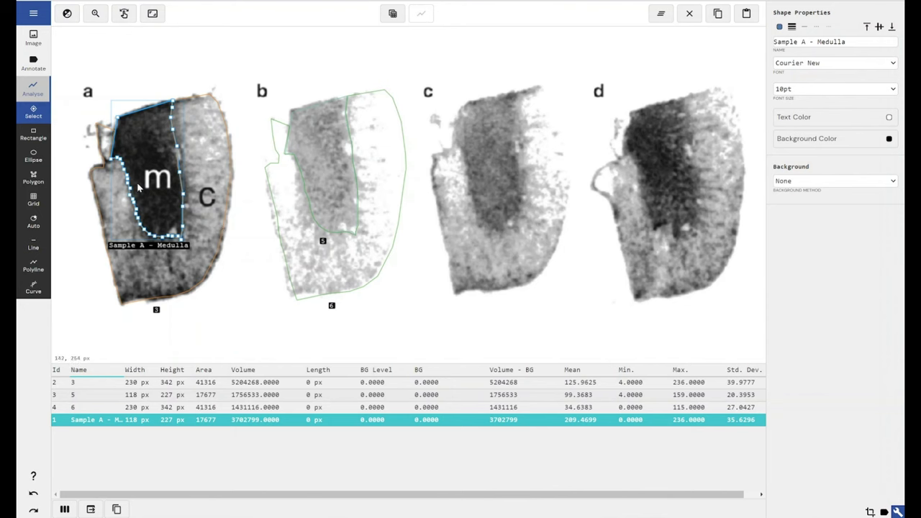
pyautogui.click(831, 182)
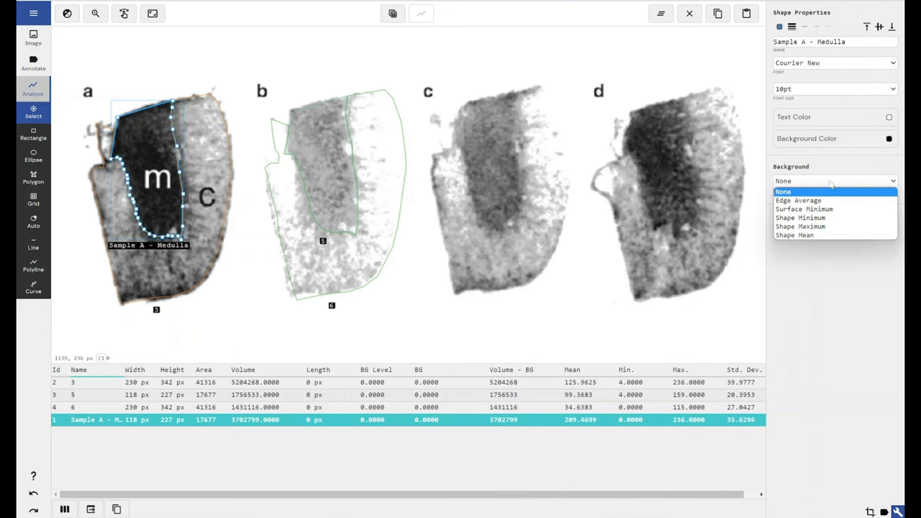
# - Give Sample A - Medulla Shape Mean background from shape 5 (mean 99.3683)
pyautogui.click(825, 235)
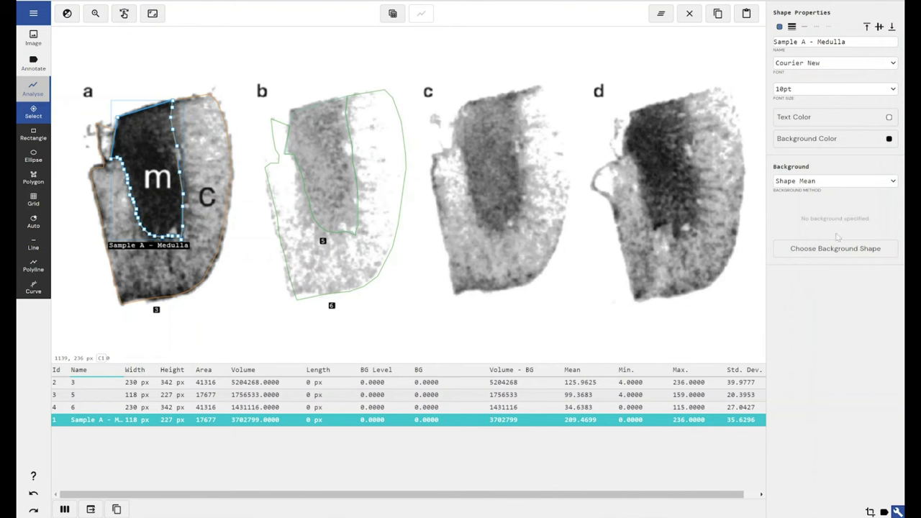
pyautogui.click(832, 249)
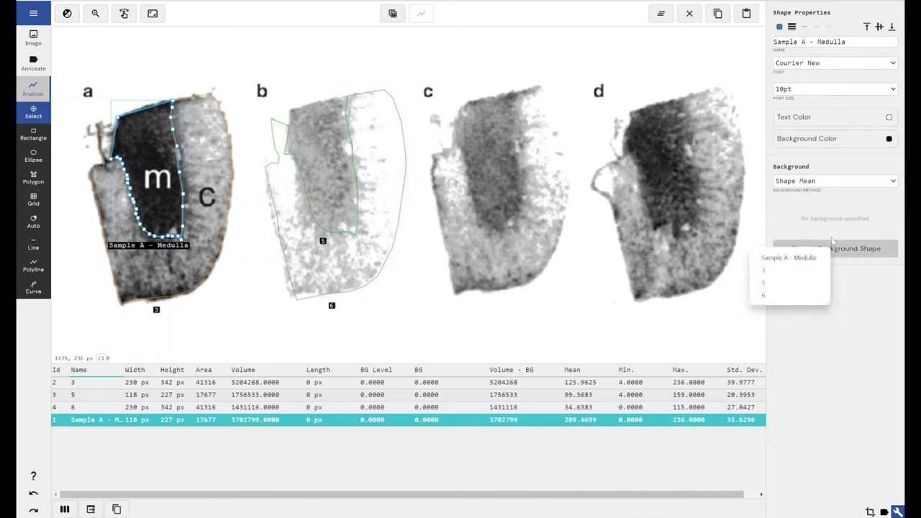
pyautogui.click(821, 189)
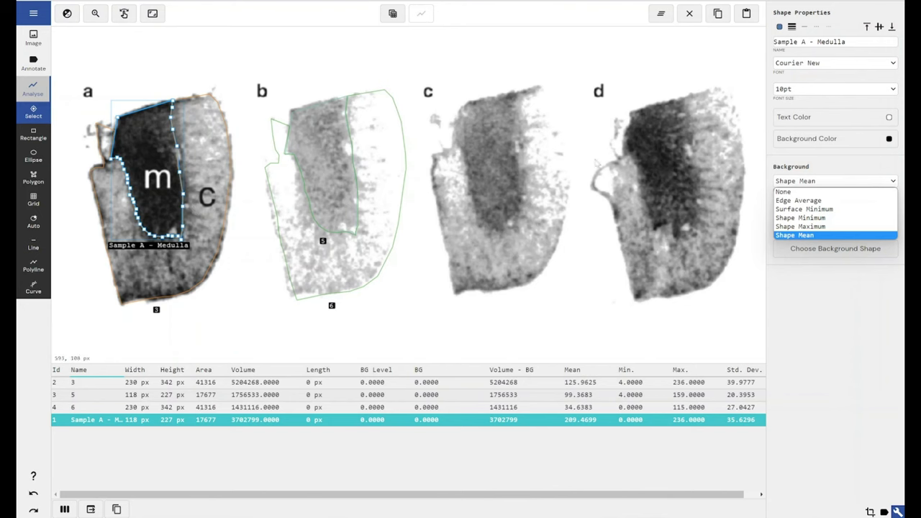
pyautogui.click(796, 236)
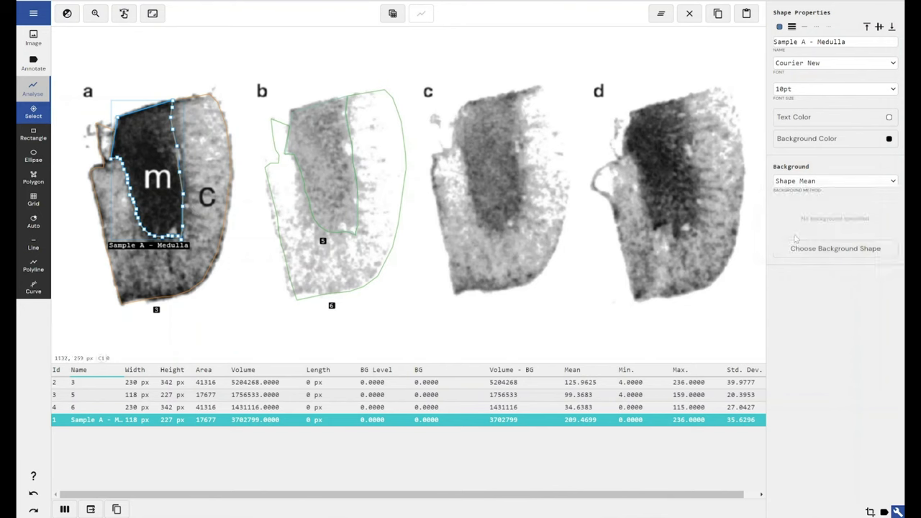
pyautogui.click(835, 249)
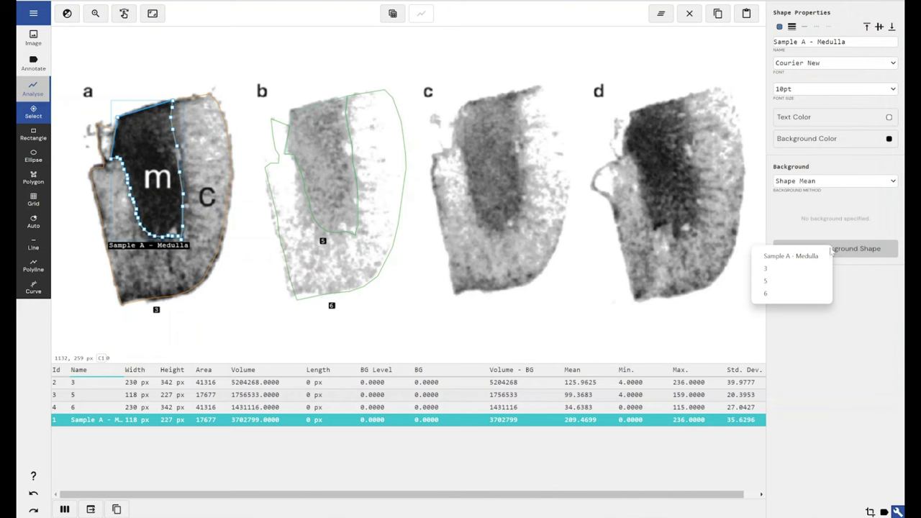
pyautogui.click(773, 281)
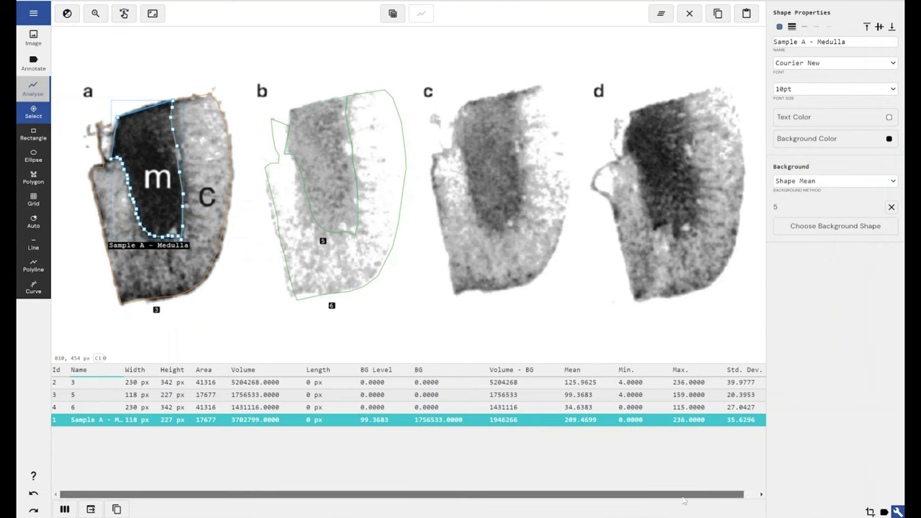
# - Scroll the view and select whole-section outline 3 on panel a
pyautogui.moveTo(686, 491); pyautogui.dragTo(700, 492)
pyautogui.hscroll(-2, 244, 408)
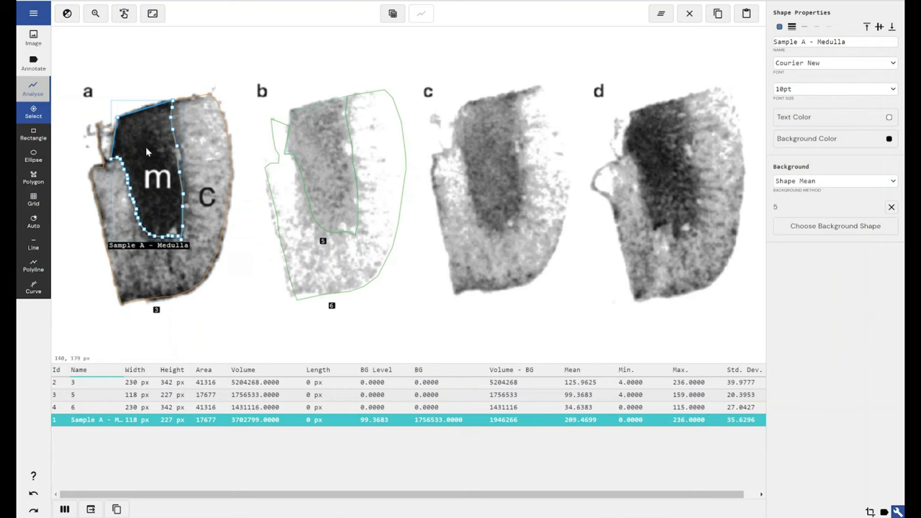
pyautogui.click(196, 150)
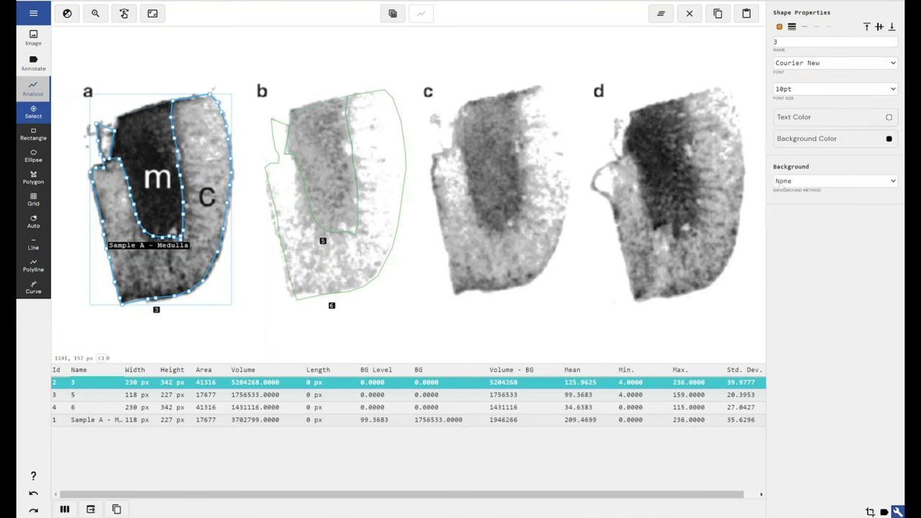
# - Set shape 3's background to Shape Mean using shape 6 (mean 34.6383)
pyautogui.click(783, 182)
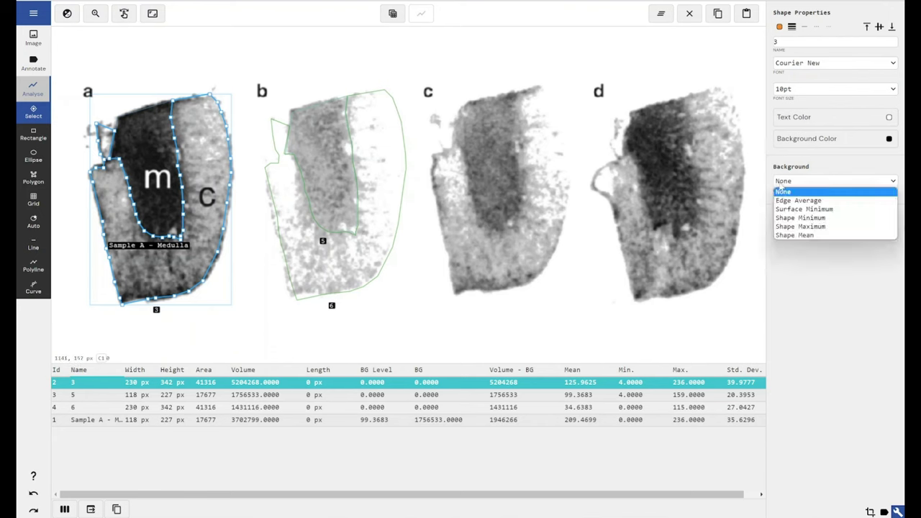
pyautogui.click(795, 235)
pyautogui.click(817, 248)
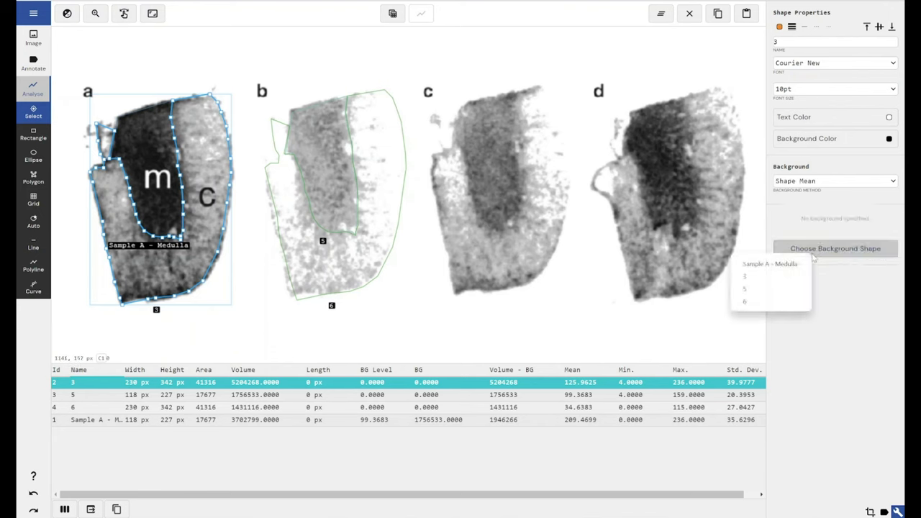
pyautogui.click(776, 302)
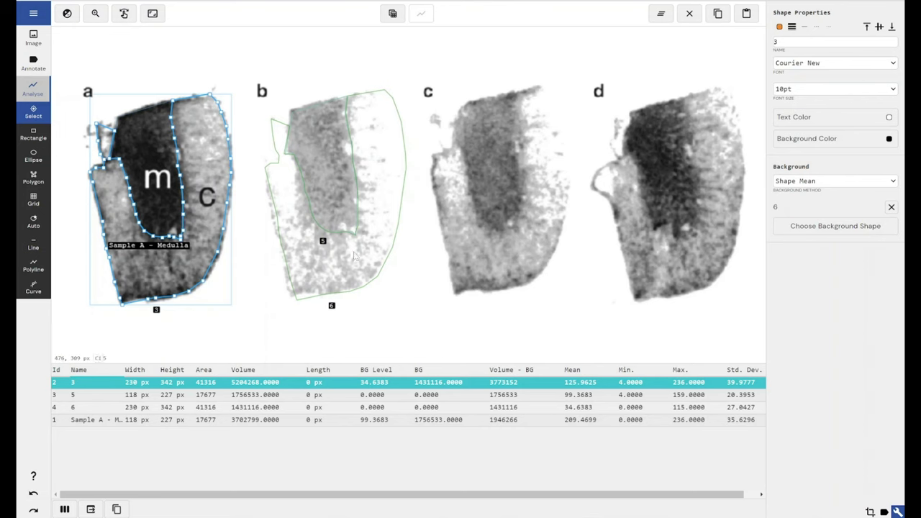
# - Copy medulla region 5 on panel b and paste it as shape 7
pyautogui.click(330, 196)
pyautogui.hotkey('ctrl', 'c')
pyautogui.hotkey('ctrl', 'v')
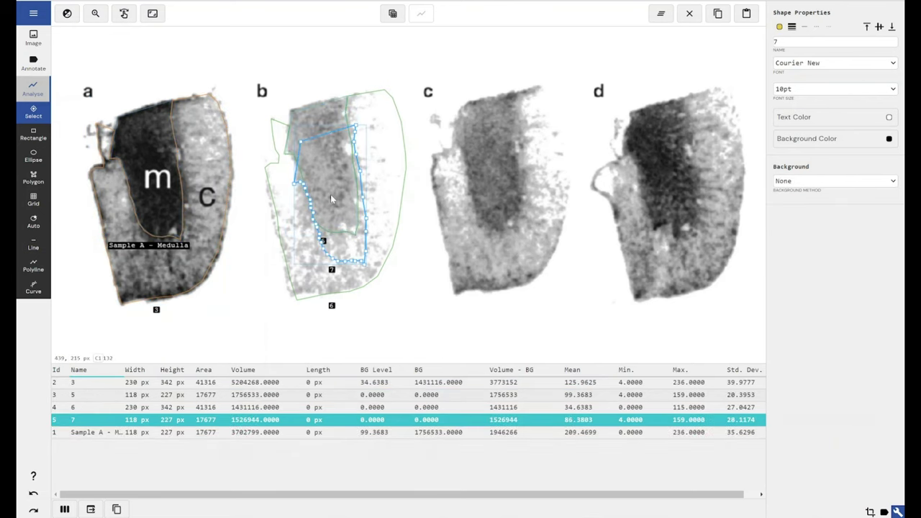
# - Try moving regions 5, 6 and 7 toward panel c, undoing each attempt
pyautogui.moveTo(348, 199); pyautogui.dragTo(492, 188)
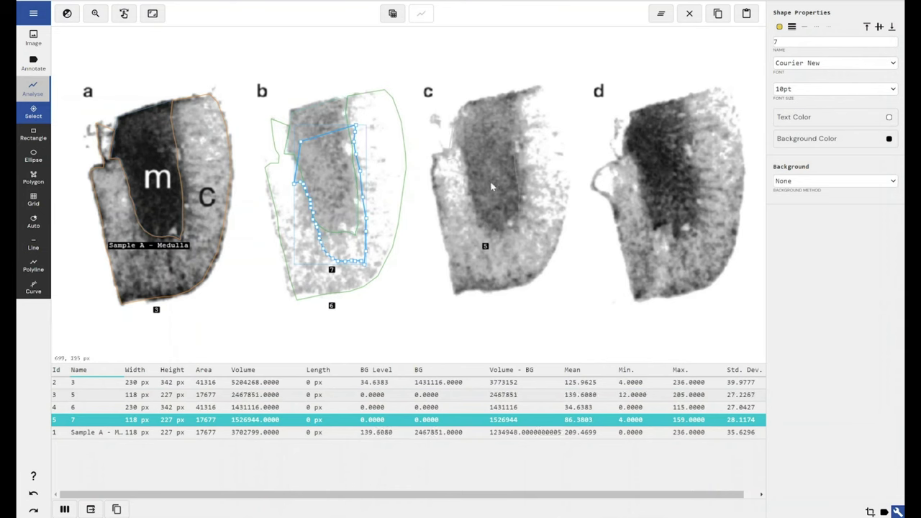
pyautogui.hotkey('ctrl', 'z')
pyautogui.hotkey('ctrl', 'z')
pyautogui.moveTo(342, 247); pyautogui.dragTo(566, 246)
pyautogui.hotkey('ctrl', 'z')
pyautogui.hotkey('ctrl', 'z')
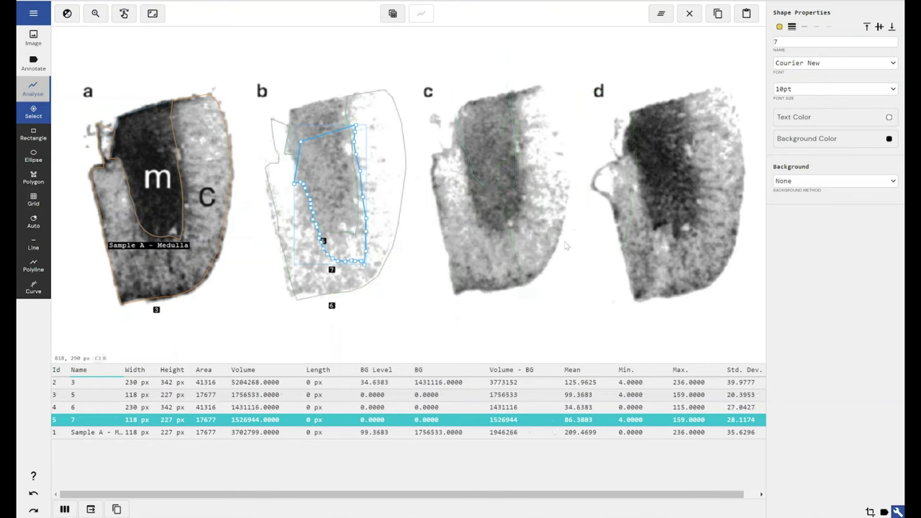
pyautogui.moveTo(341, 254); pyautogui.dragTo(423, 259)
pyautogui.hotkey('ctrl', 'z')
pyautogui.moveTo(355, 128); pyautogui.dragTo(400, 126)
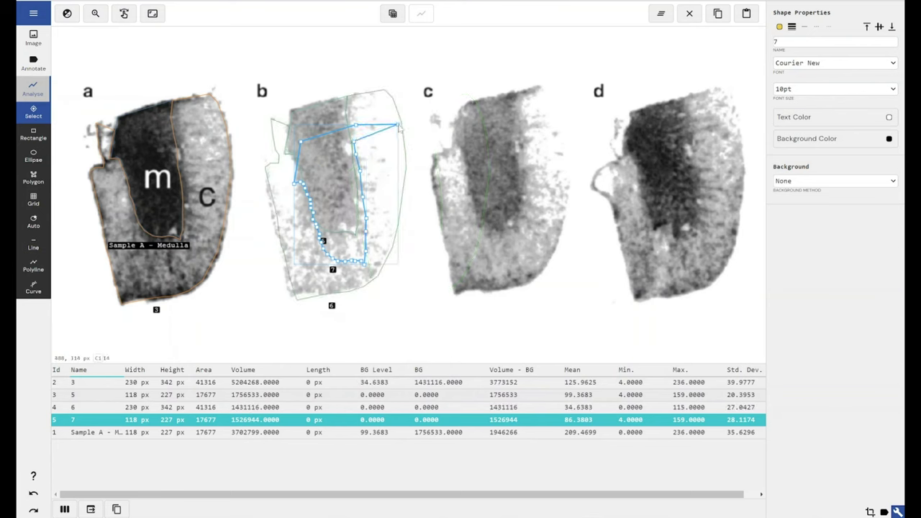
pyautogui.hotkey('ctrl', 'z')
pyautogui.moveTo(343, 172); pyautogui.dragTo(411, 156)
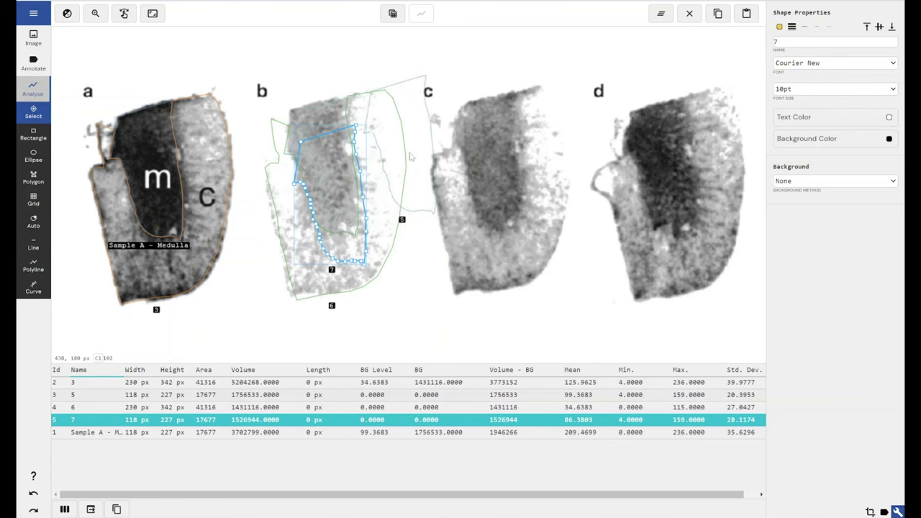
pyautogui.hotkey('ctrl', 'z')
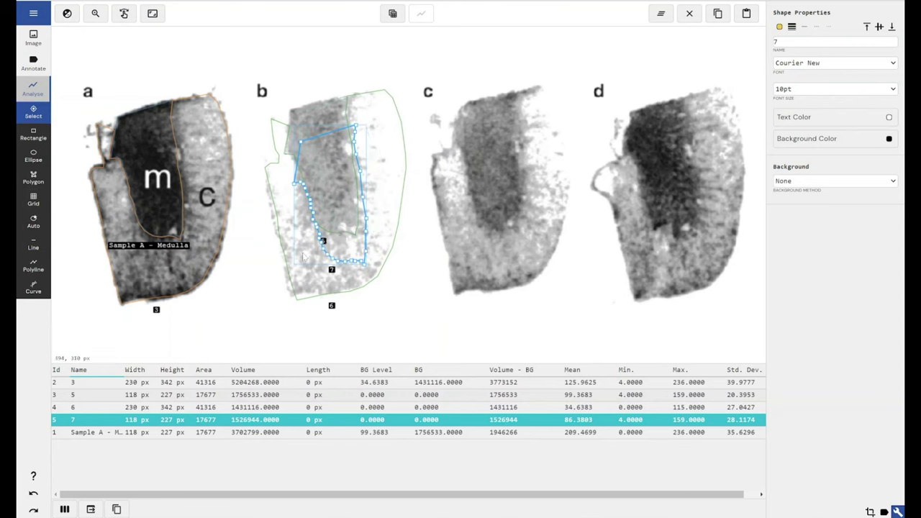
pyautogui.moveTo(311, 256); pyautogui.dragTo(405, 241)
pyautogui.hotkey('ctrl', 'z')
pyautogui.moveTo(347, 239); pyautogui.dragTo(405, 232)
pyautogui.hotkey('ctrl', 'z')
pyautogui.moveTo(337, 181); pyautogui.dragTo(459, 112)
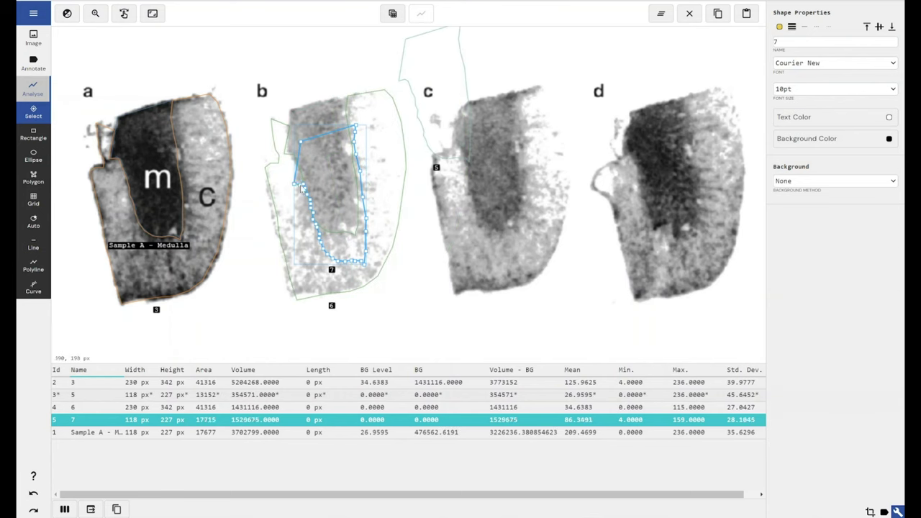
pyautogui.moveTo(321, 176); pyautogui.dragTo(395, 190)
pyautogui.hotkey('ctrl', 'z')
pyautogui.hotkey('ctrl', 'z')
pyautogui.hotkey('ctrl', 'z')
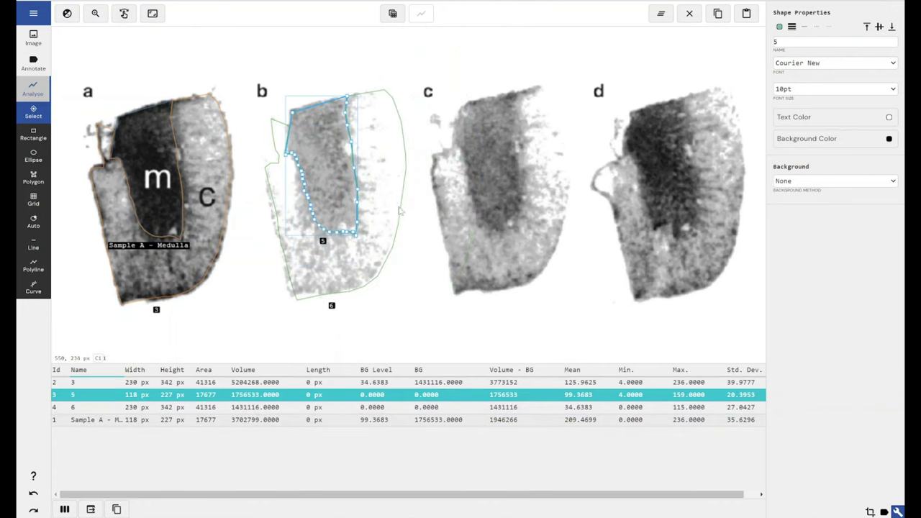
# - Place shape 7 on panel c's medulla, then paste shape 8 onto panel d's medulla
pyautogui.hotkey('ctrl', 'y')
pyautogui.moveTo(421, 249); pyautogui.dragTo(516, 196)
pyautogui.hotkey('ctrl', 'v')
pyautogui.moveTo(494, 248); pyautogui.dragTo(667, 218)
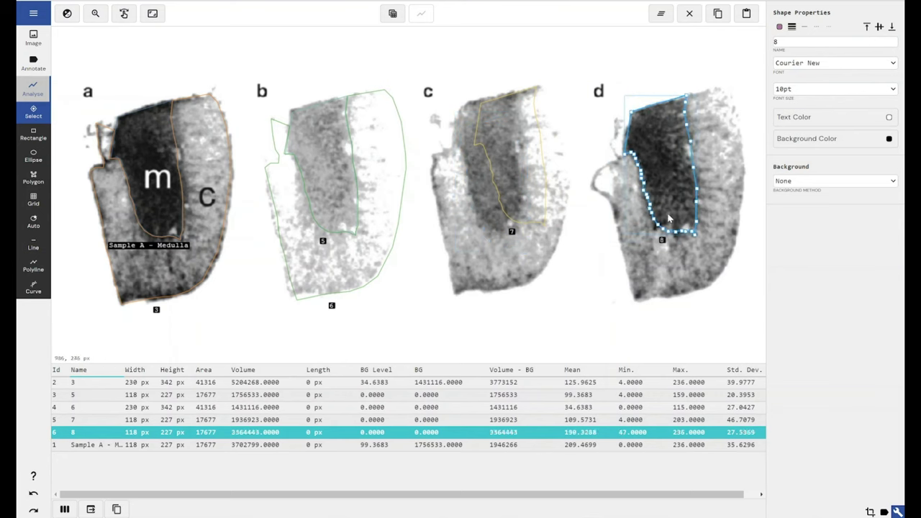
# - Nudge shape 7 left on panel c and give it Shape Mean background from region 5
pyautogui.click(517, 182)
pyautogui.moveTo(517, 180); pyautogui.dragTo(498, 183)
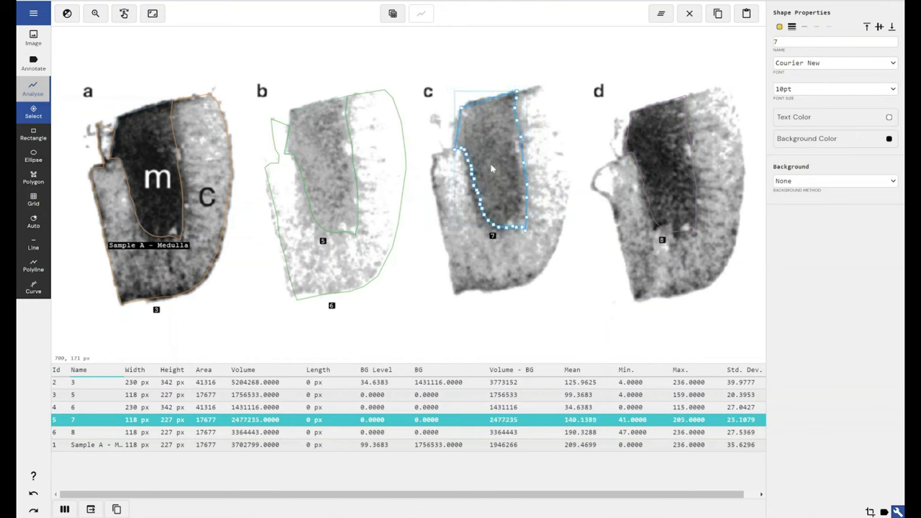
pyautogui.click(675, 194)
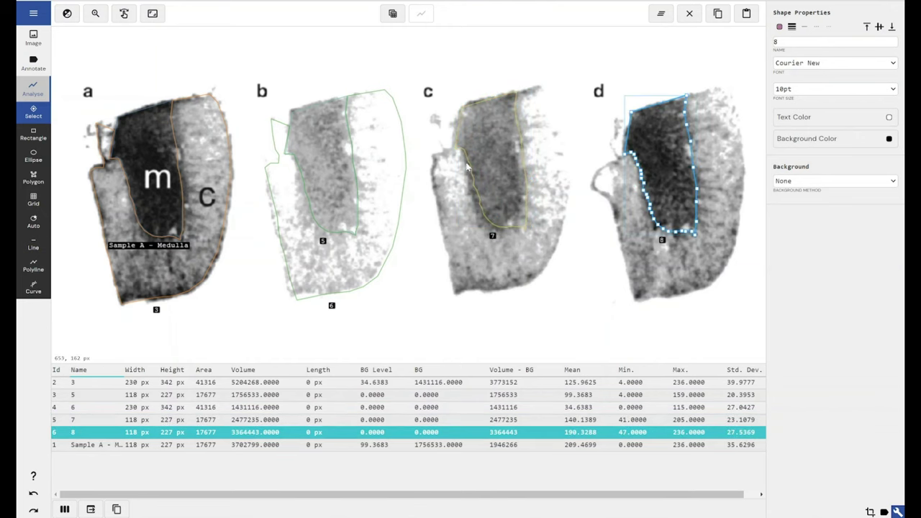
pyautogui.click(493, 165)
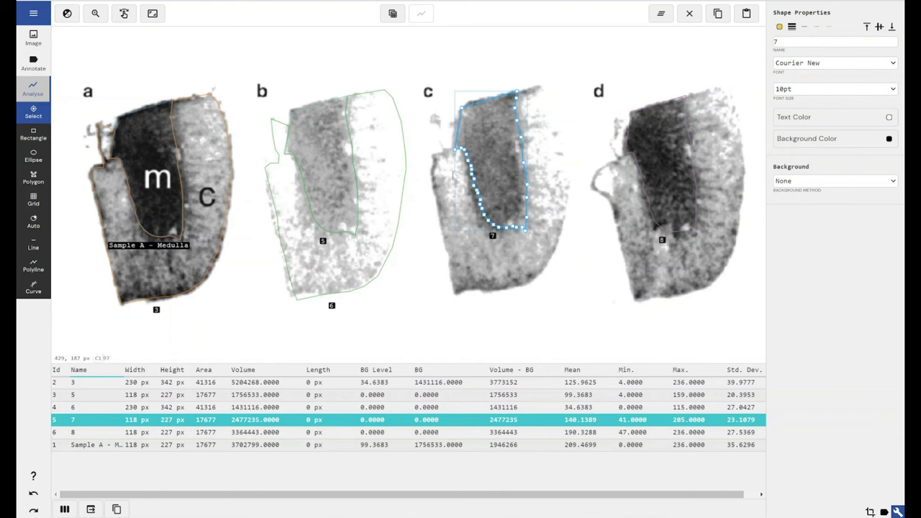
pyautogui.click(835, 181)
pyautogui.click(827, 234)
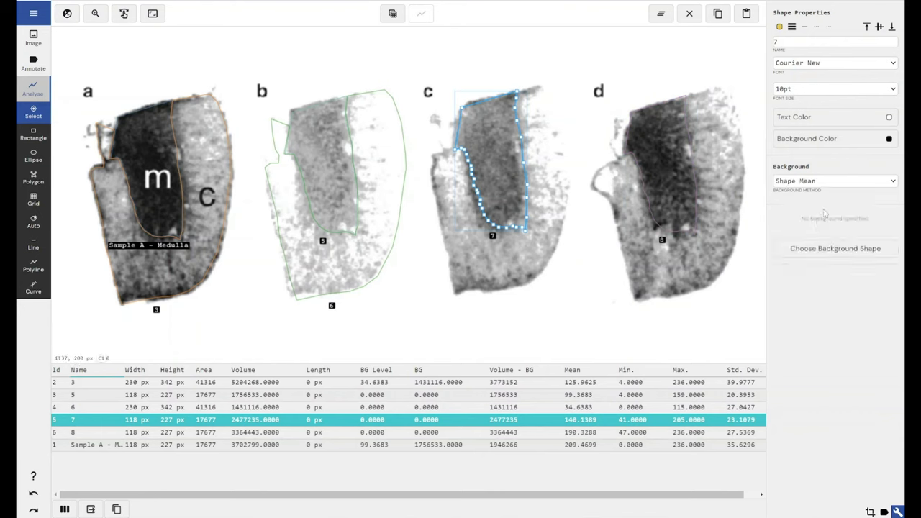
pyautogui.click(817, 248)
pyautogui.click(781, 286)
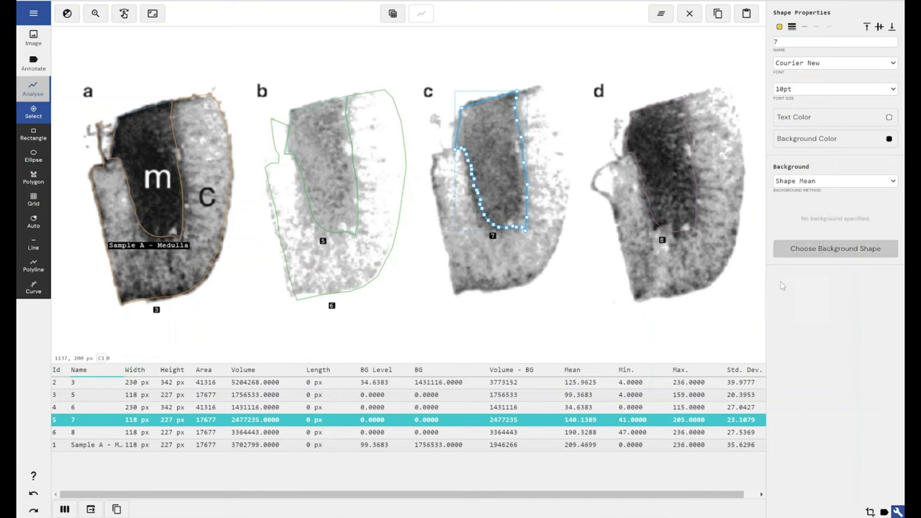
# - Give shape 8 on panel d Shape Mean background from region 5
pyautogui.click(663, 184)
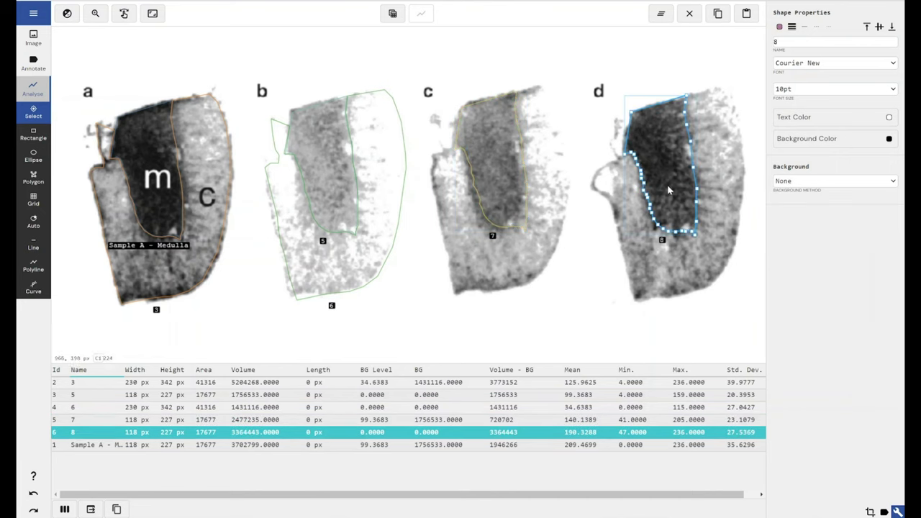
pyautogui.click(807, 184)
pyautogui.click(817, 236)
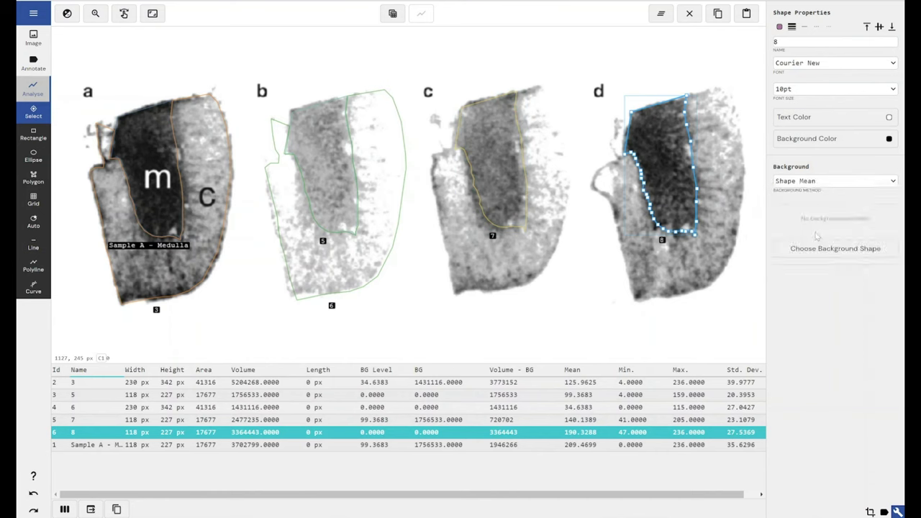
pyautogui.click(822, 249)
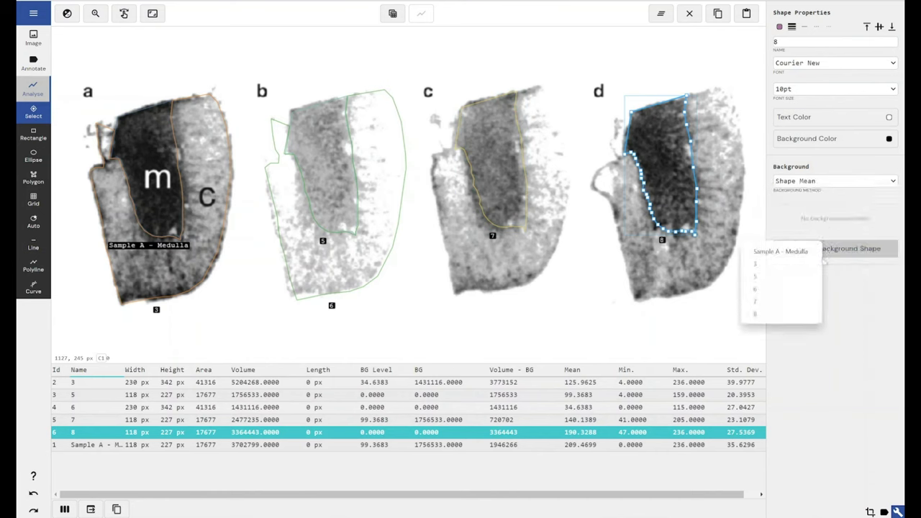
pyautogui.click(755, 276)
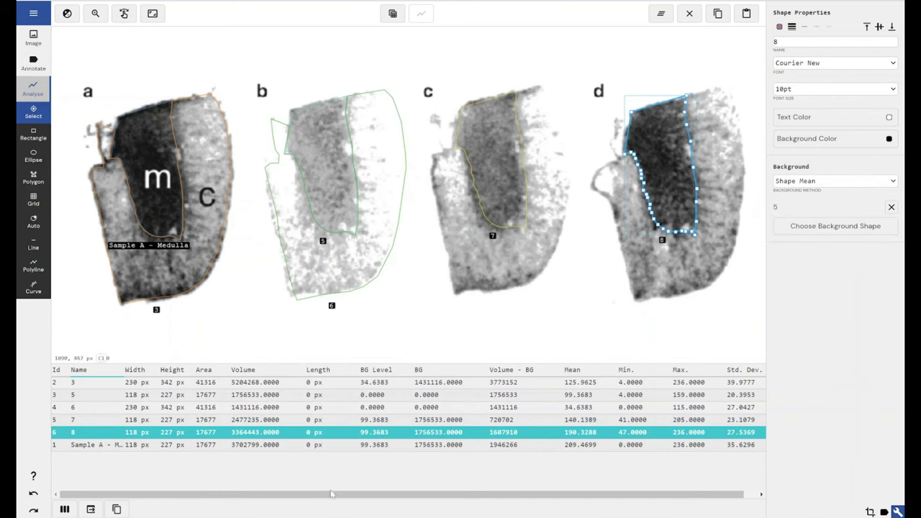
# - Review the results rows for shape 7, shape 8 and Sample A - Medulla
pyautogui.click(383, 419)
pyautogui.click(382, 433)
pyautogui.click(379, 446)
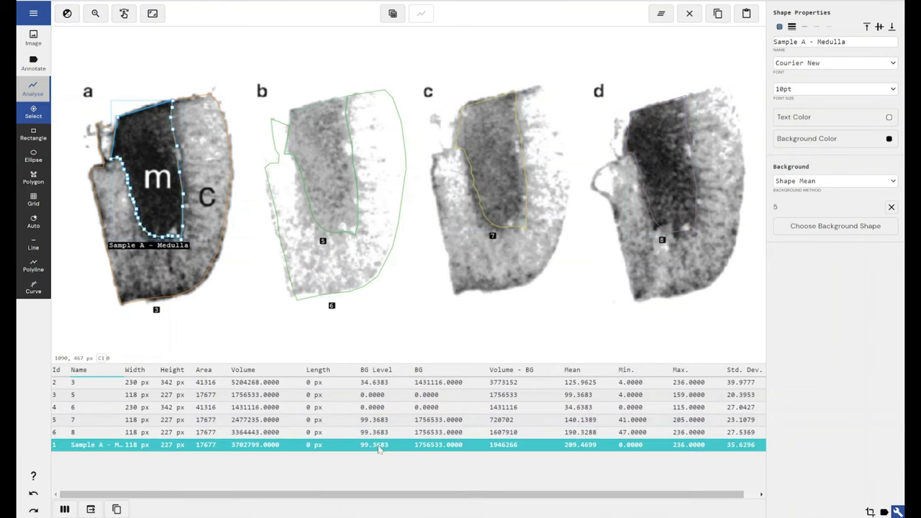
pyautogui.click(282, 421)
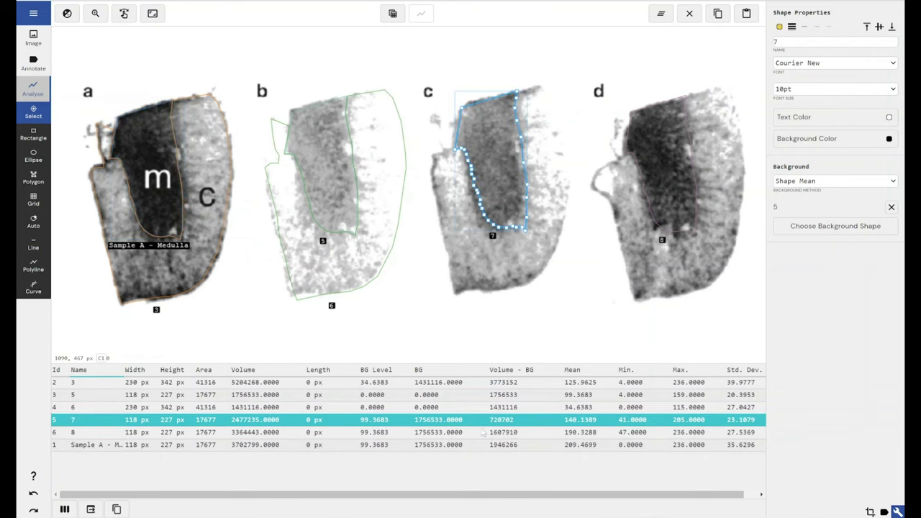
pyautogui.click(513, 432)
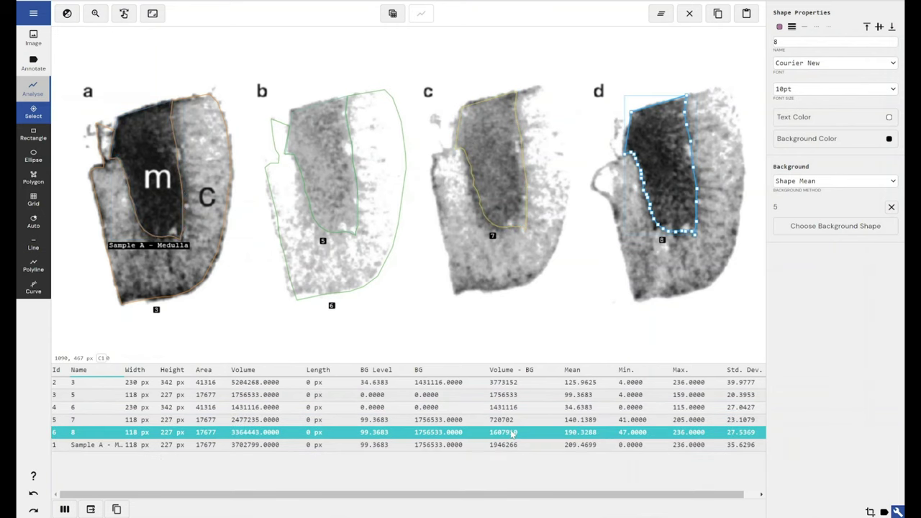
pyautogui.click(511, 445)
pyautogui.click(508, 432)
pyautogui.click(508, 420)
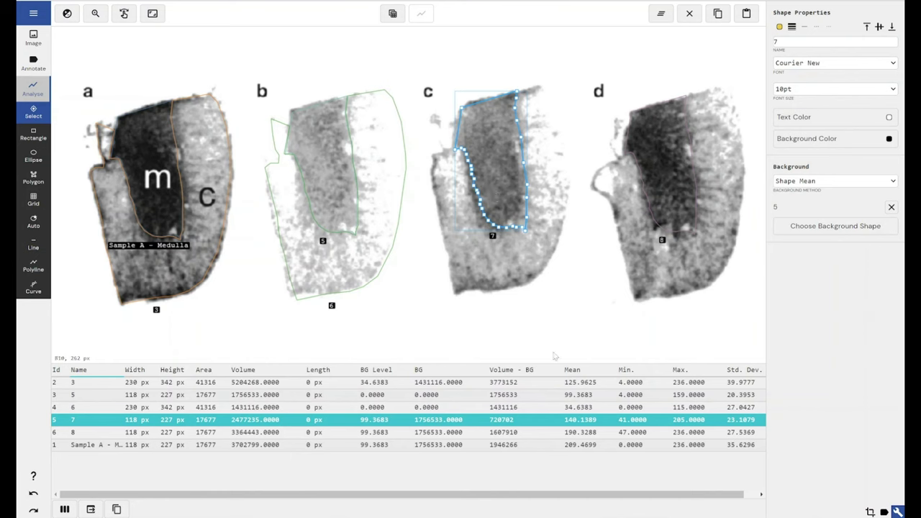
pyautogui.click(522, 435)
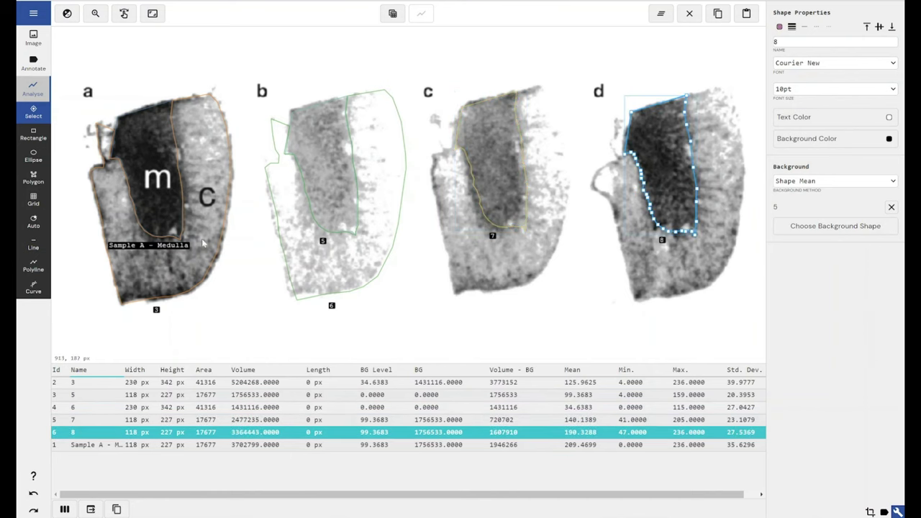